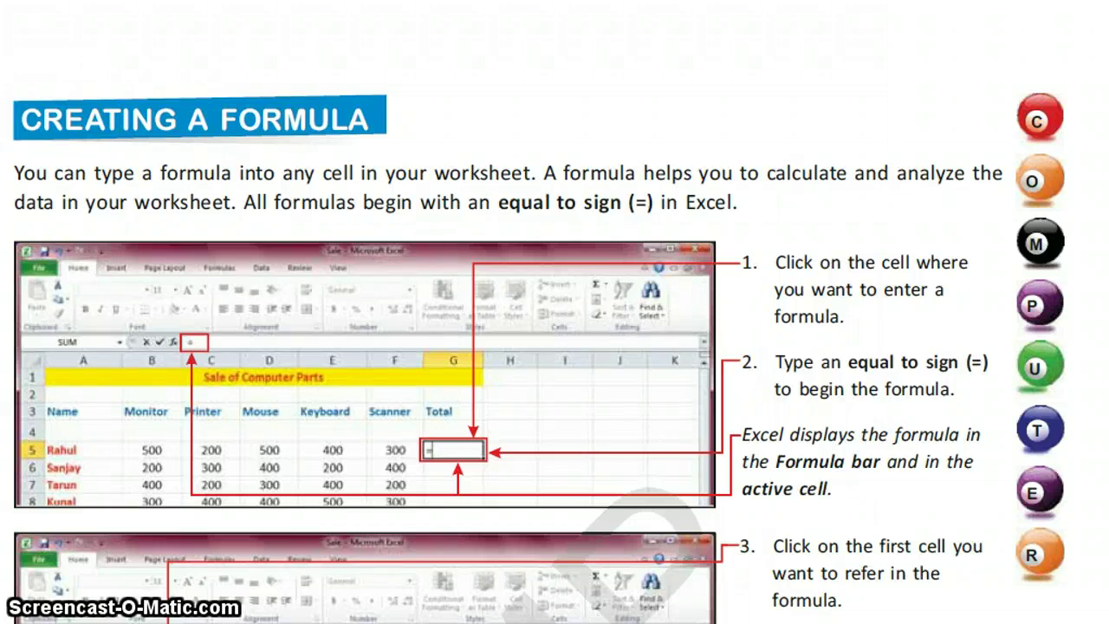
Step: Switch to the 1.xlsx workbook in Excel and total the first data row in F4 with the formula =B4+C4+D4+E4
key("alt+Tab")
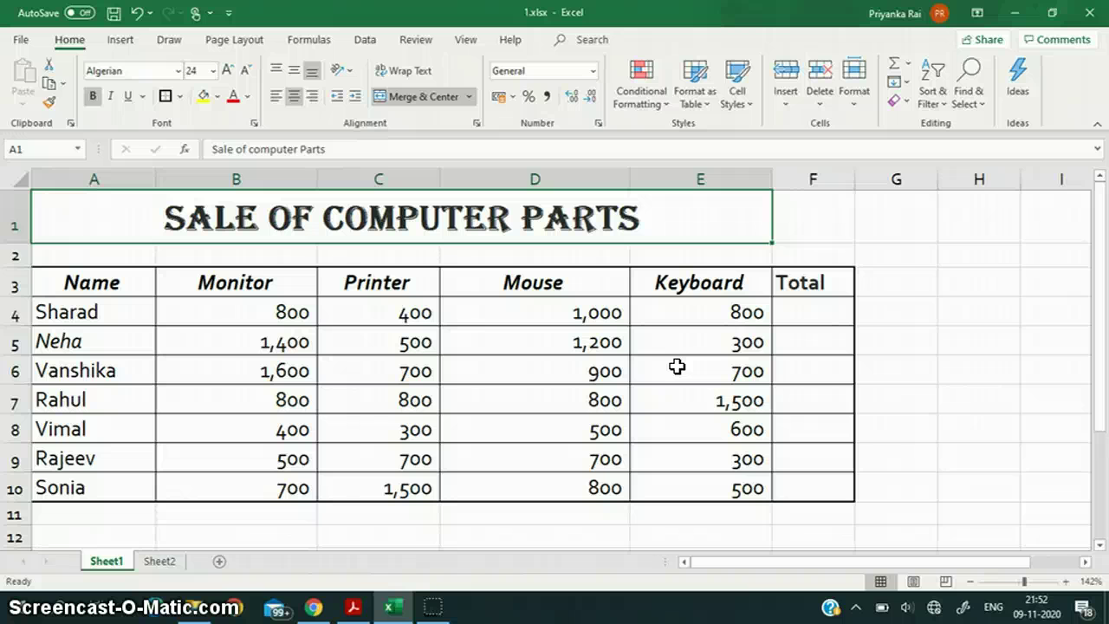
left_click(807, 308)
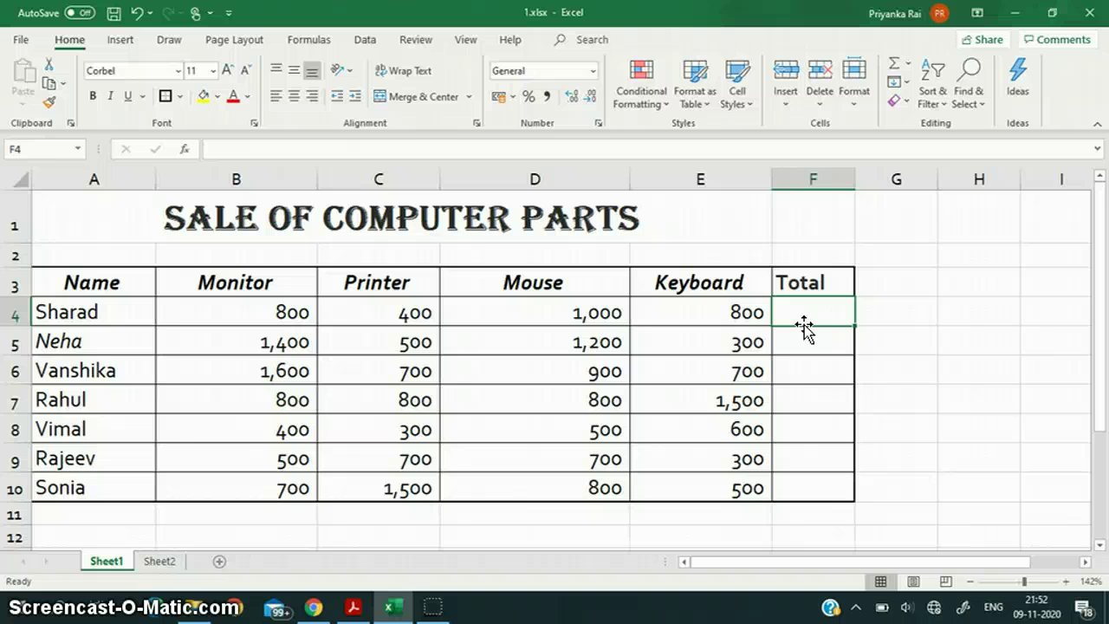
type("=")
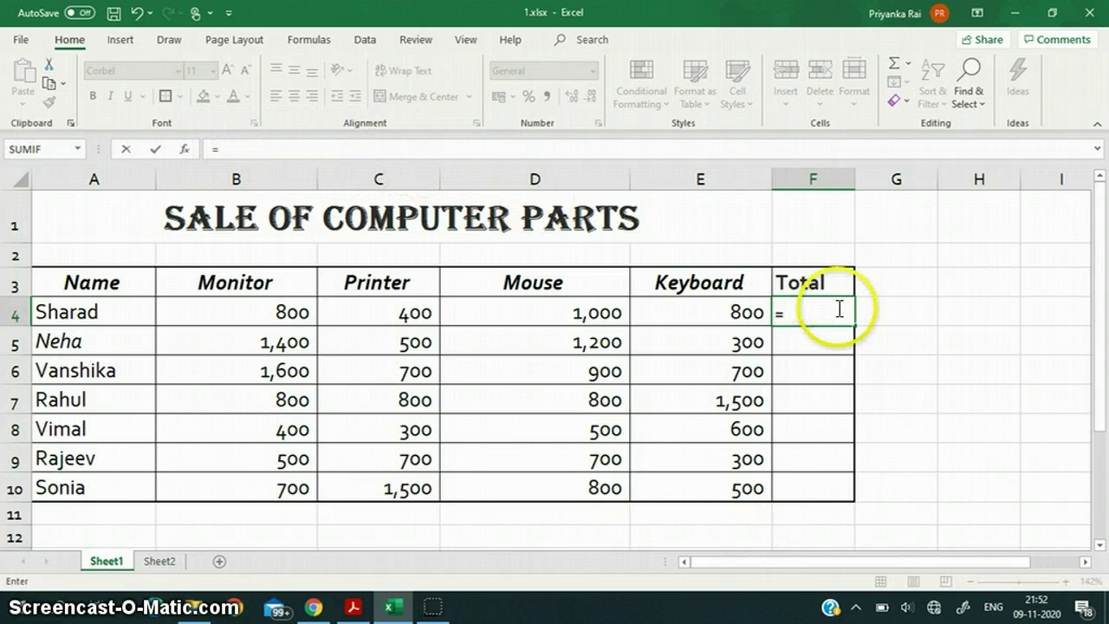
left_click(788, 327)
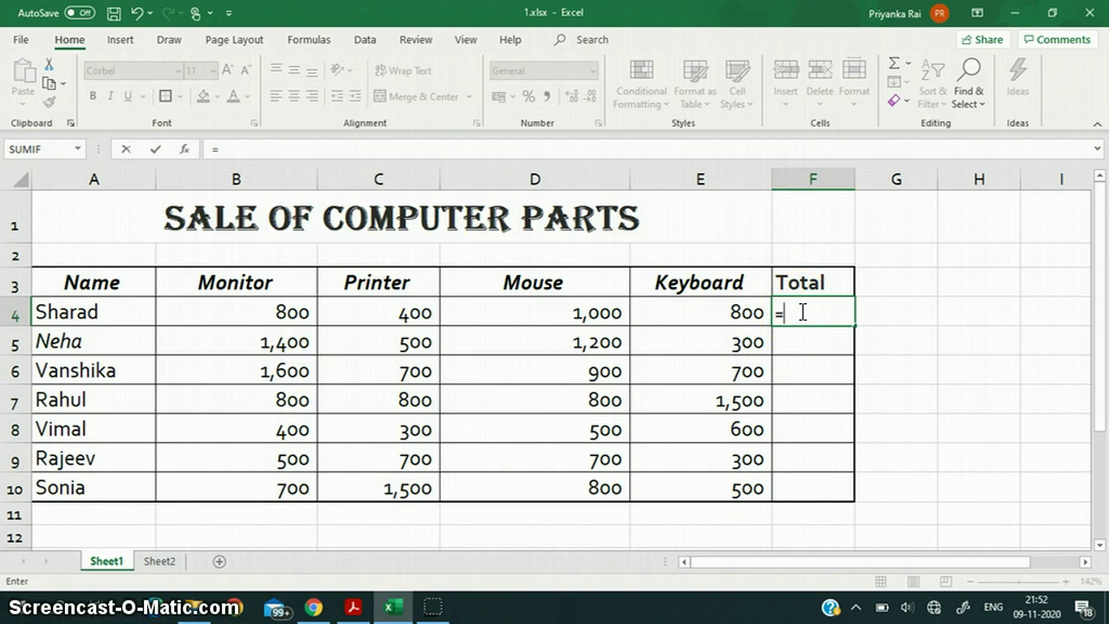
left_click(803, 313)
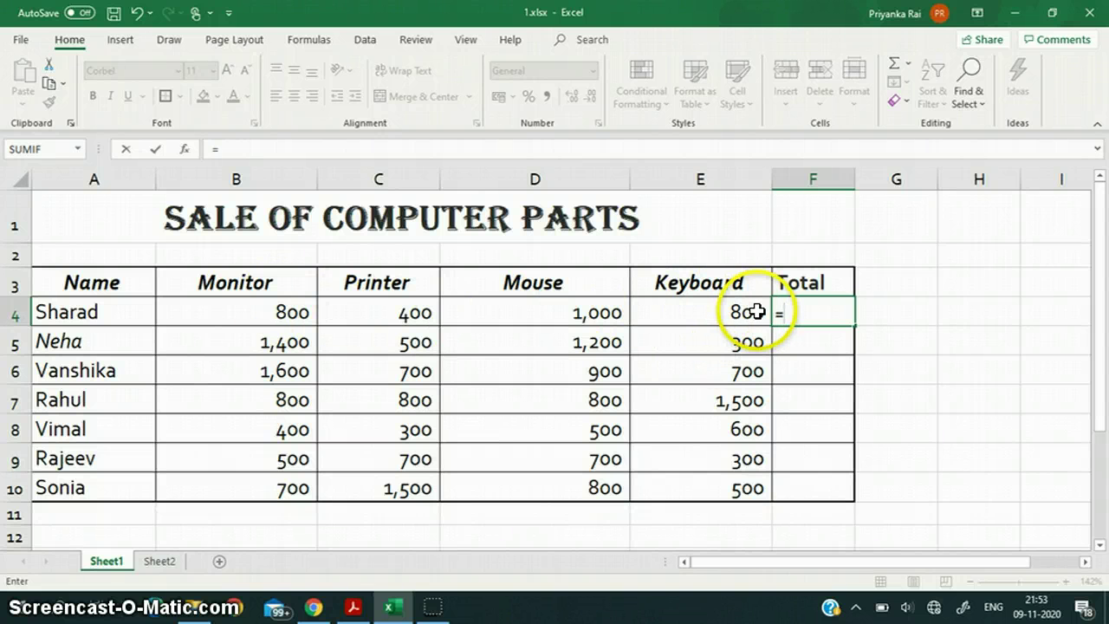
left_click(253, 313)
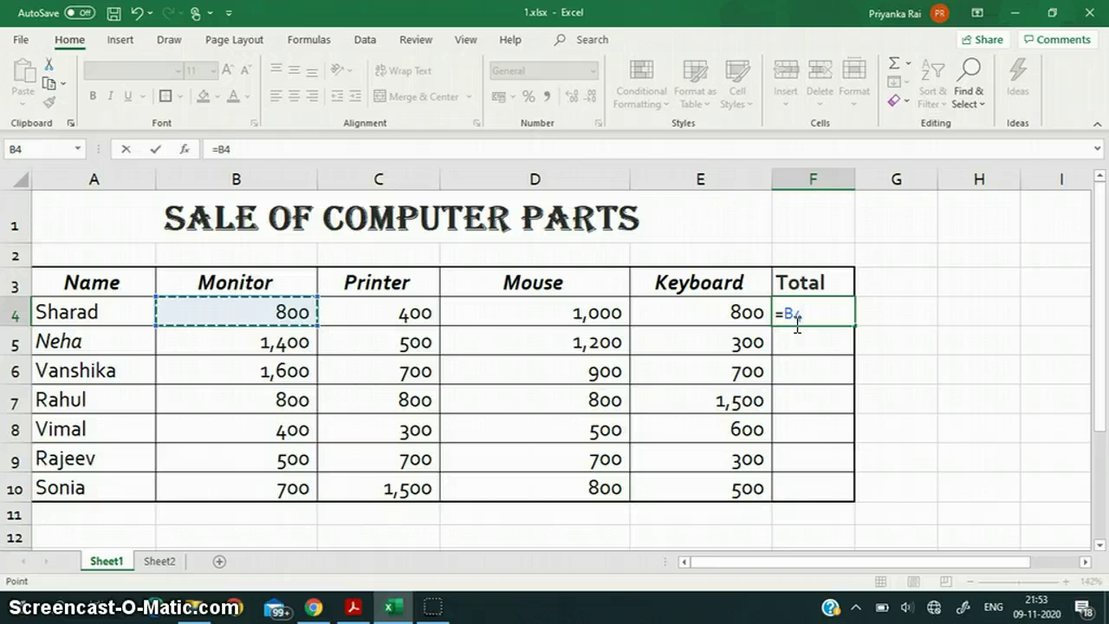
type("+")
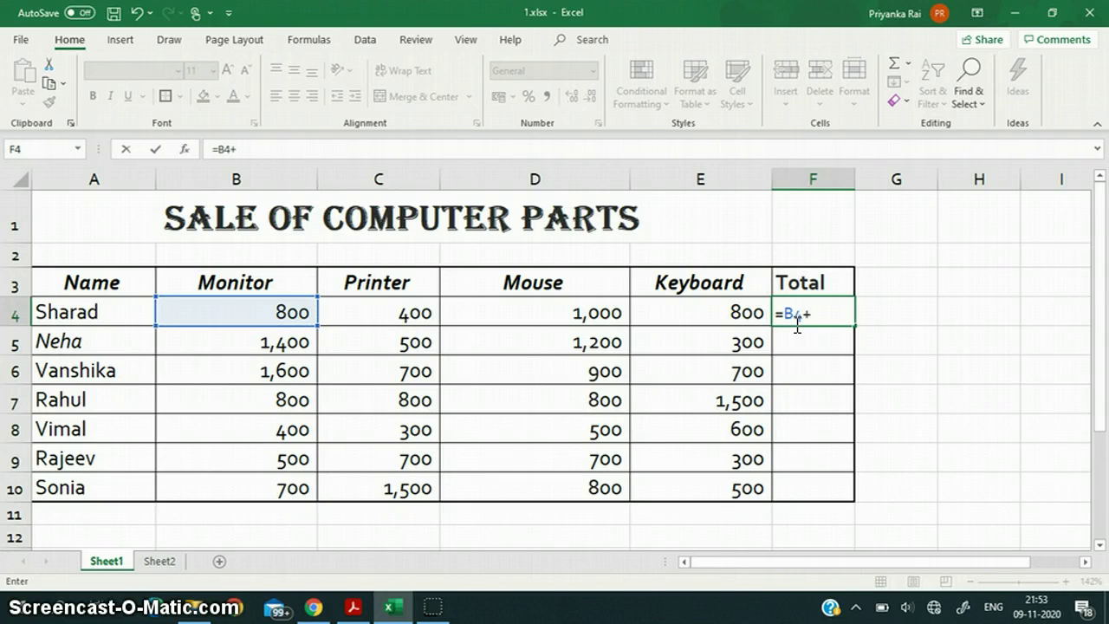
left_click(408, 314)
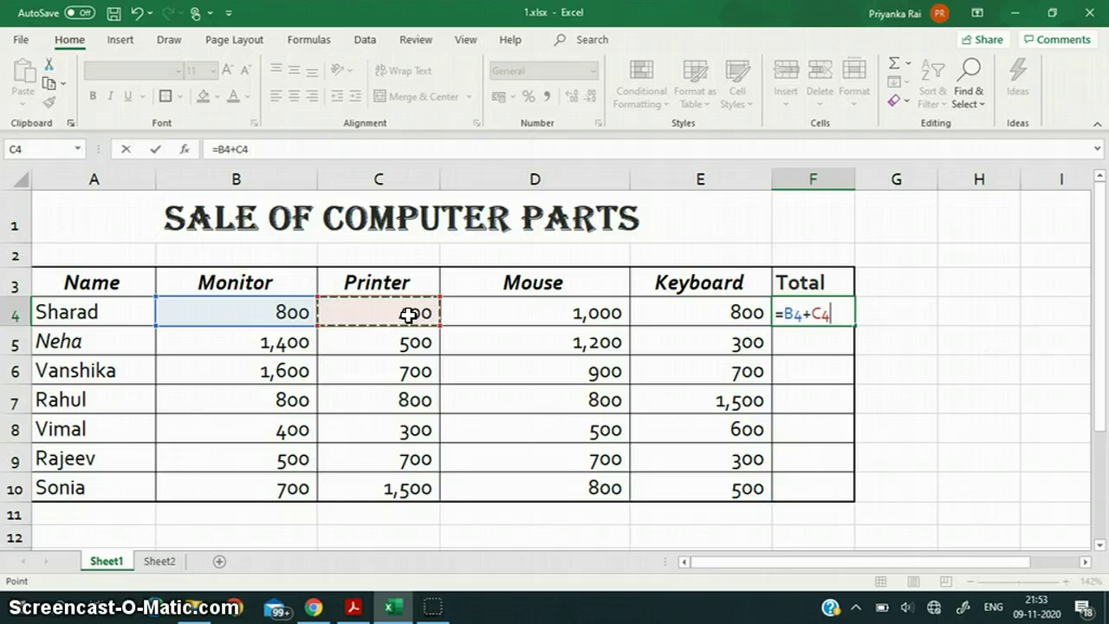
type("+")
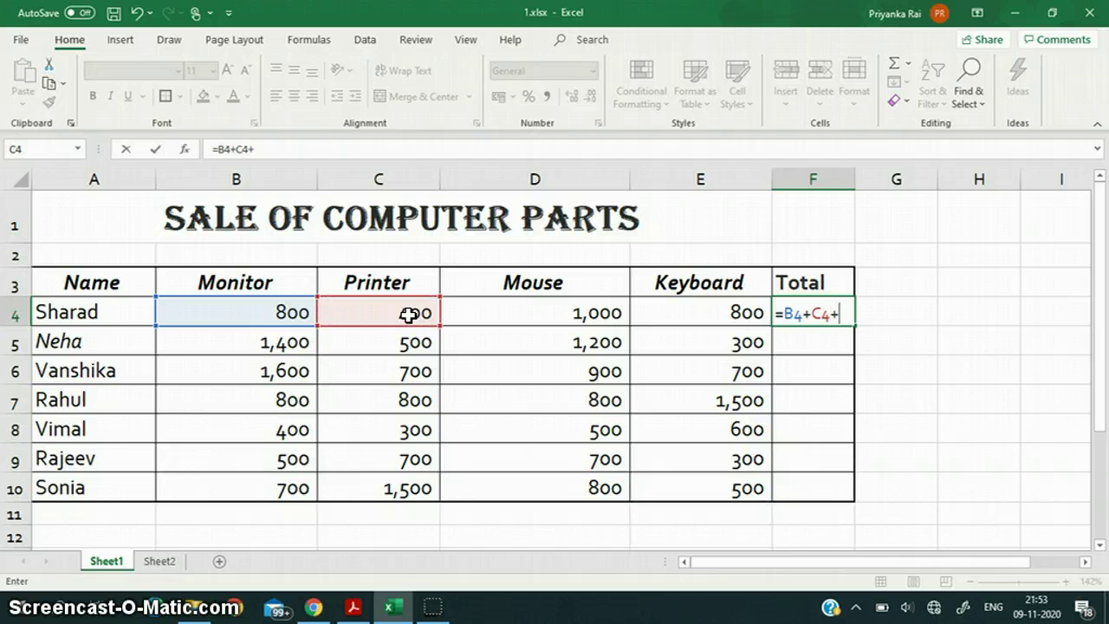
left_click(575, 321)
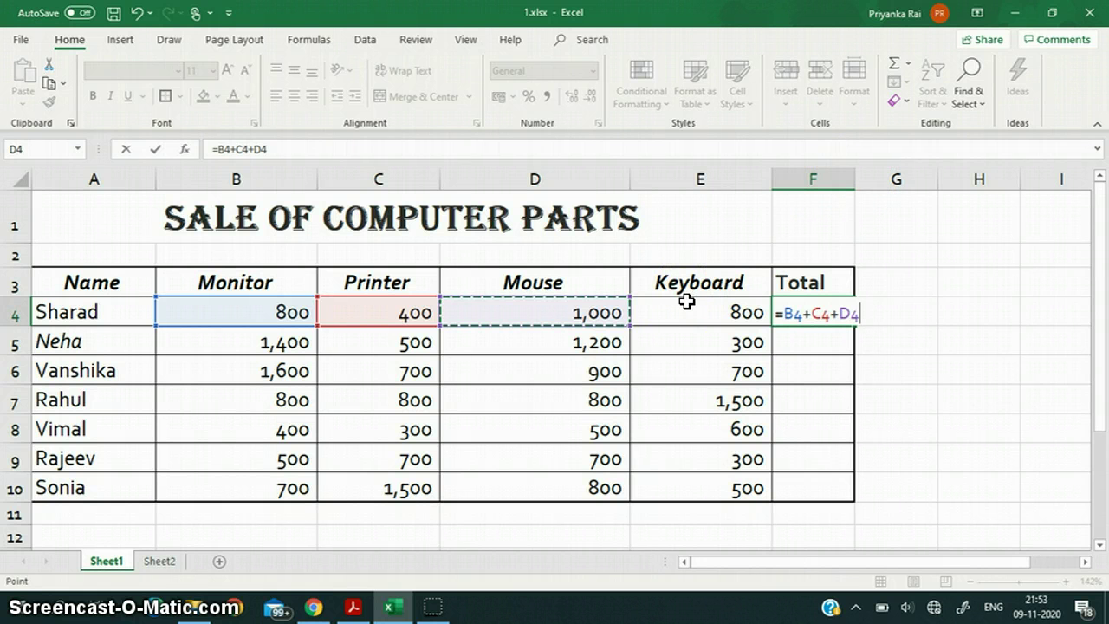
type("+")
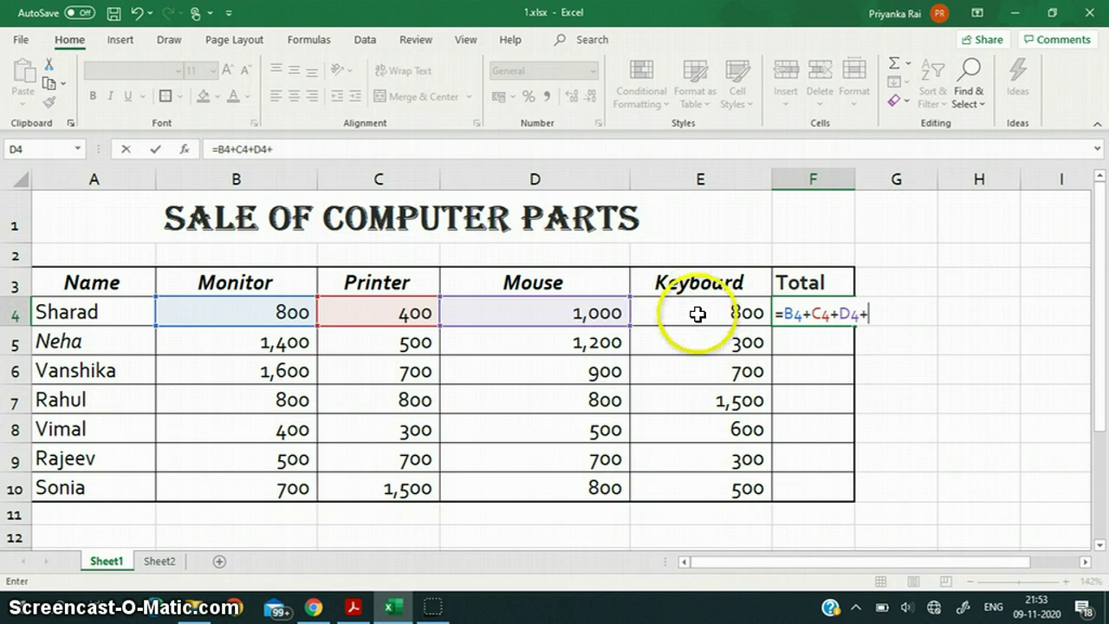
left_click(699, 314)
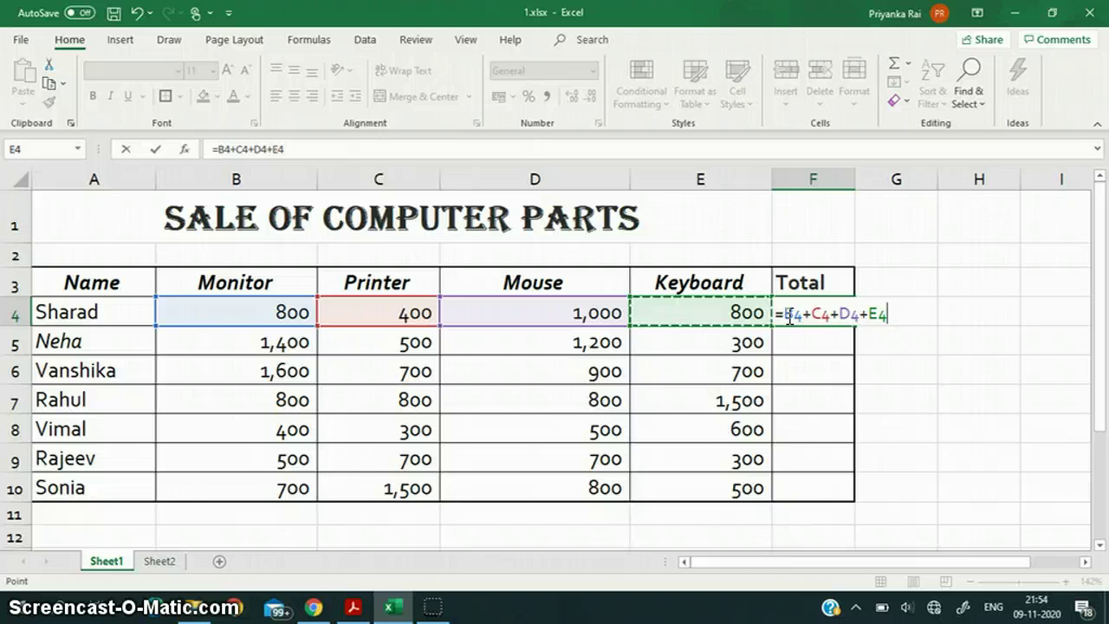
key("Return")
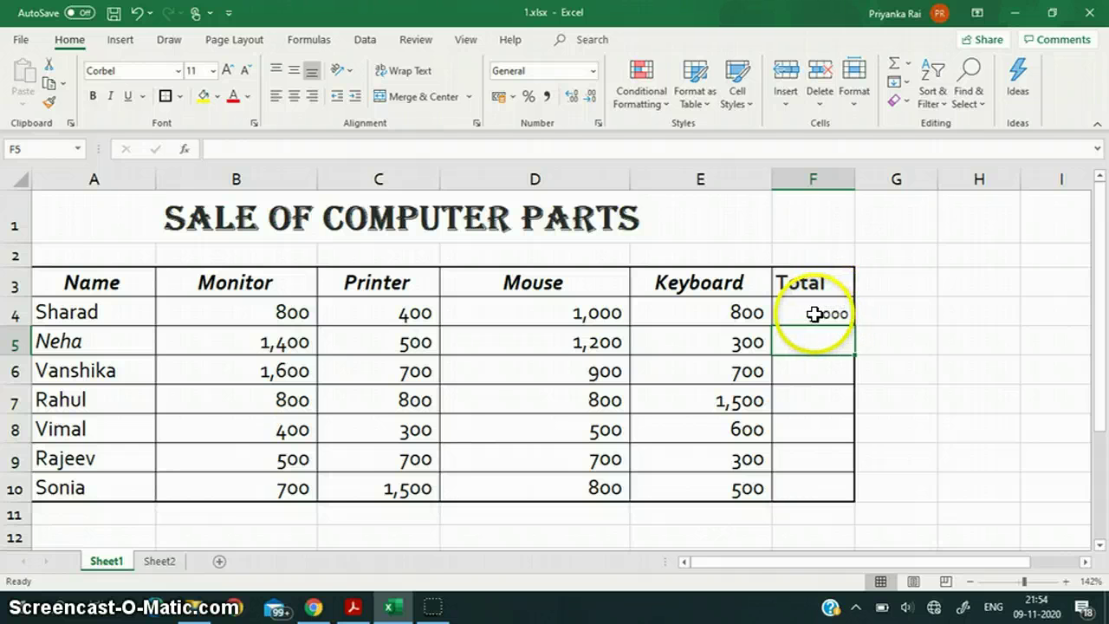
left_click(816, 313)
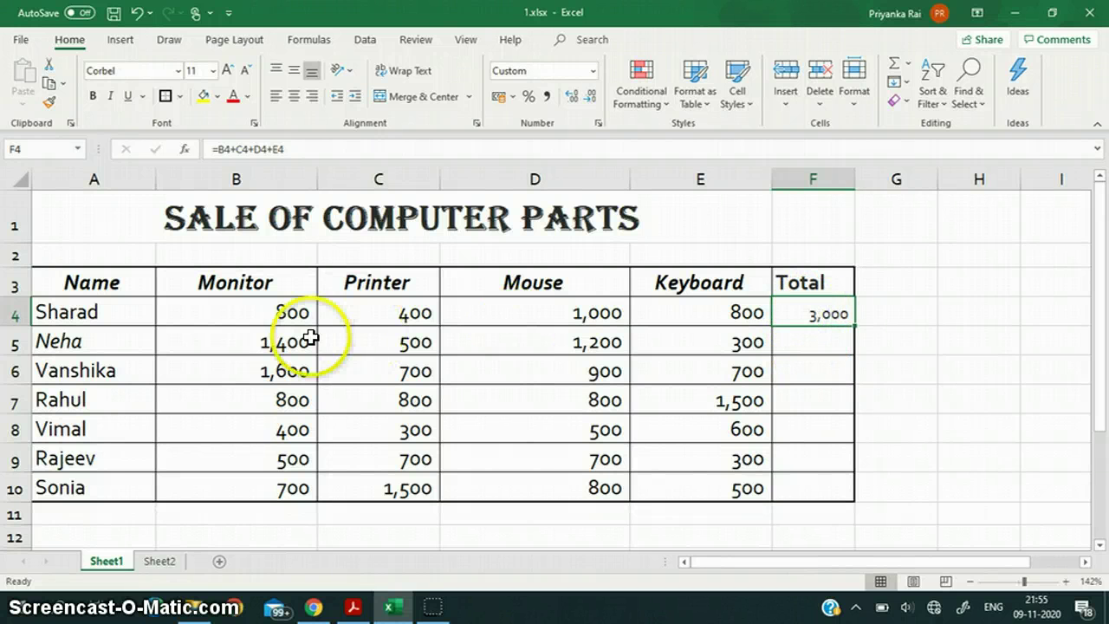
Step: Enter the formula =B5+C5+D5+E5 in cell F5 to total the second data row
left_click(804, 339)
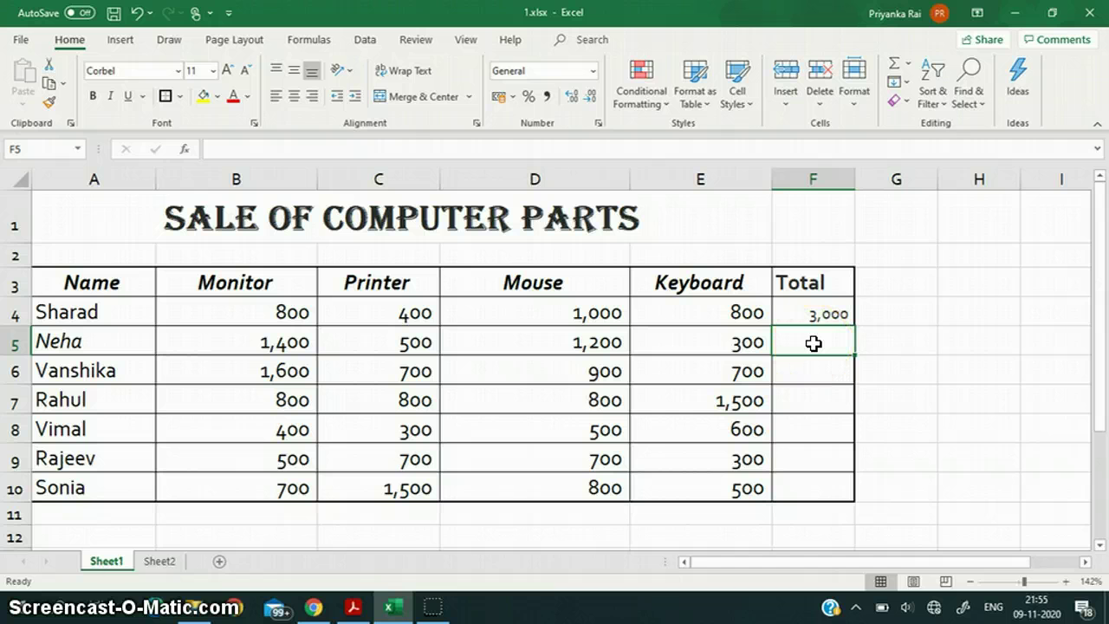
type("=B")
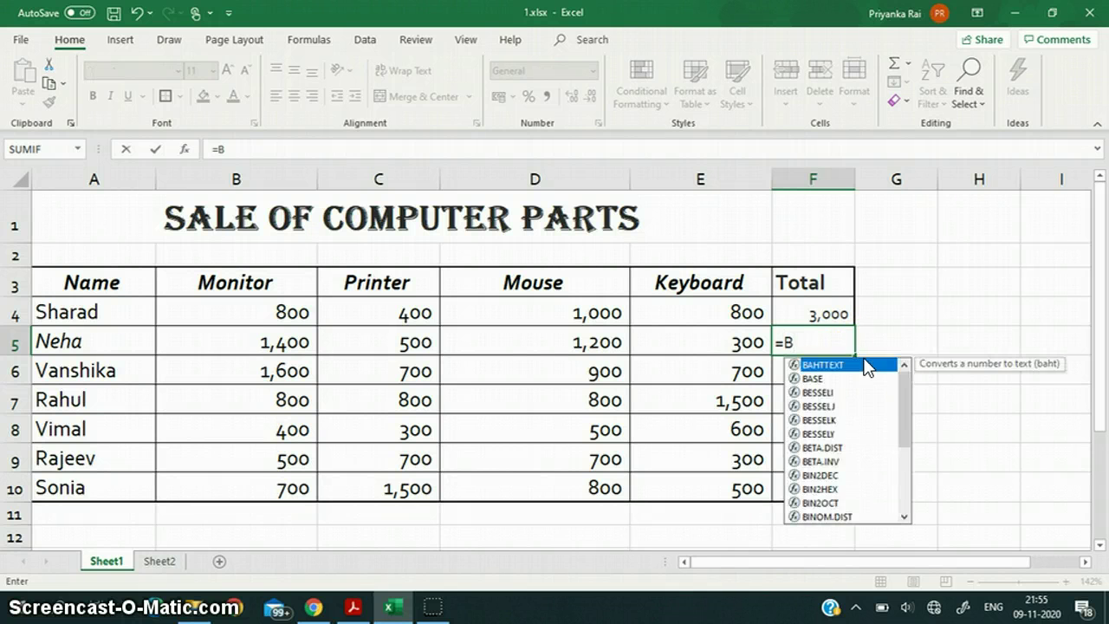
type("5")
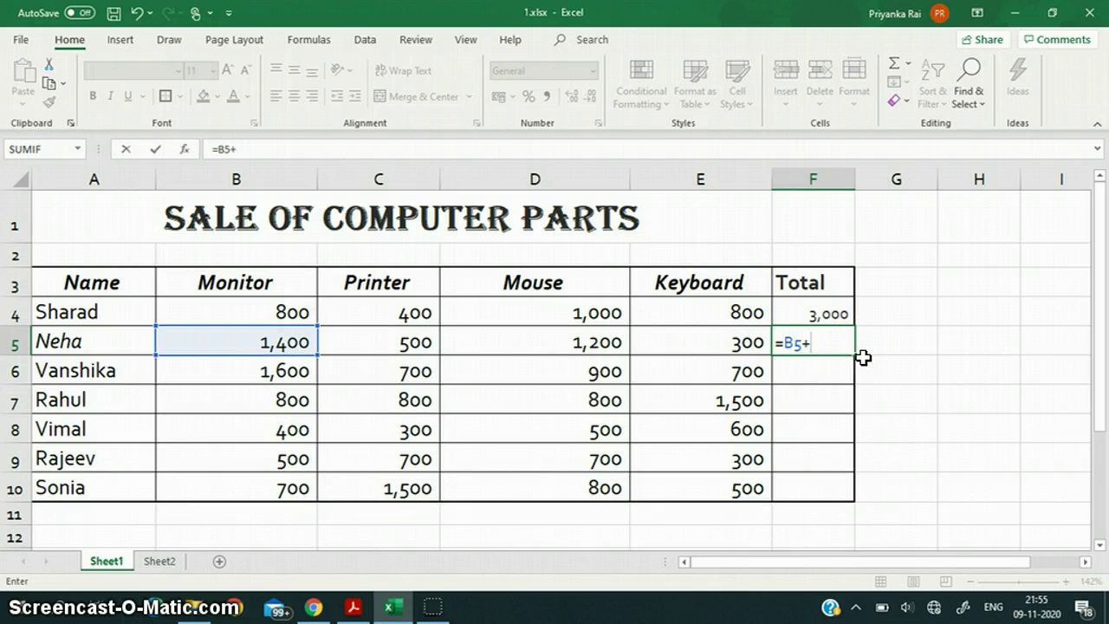
type("+C5")
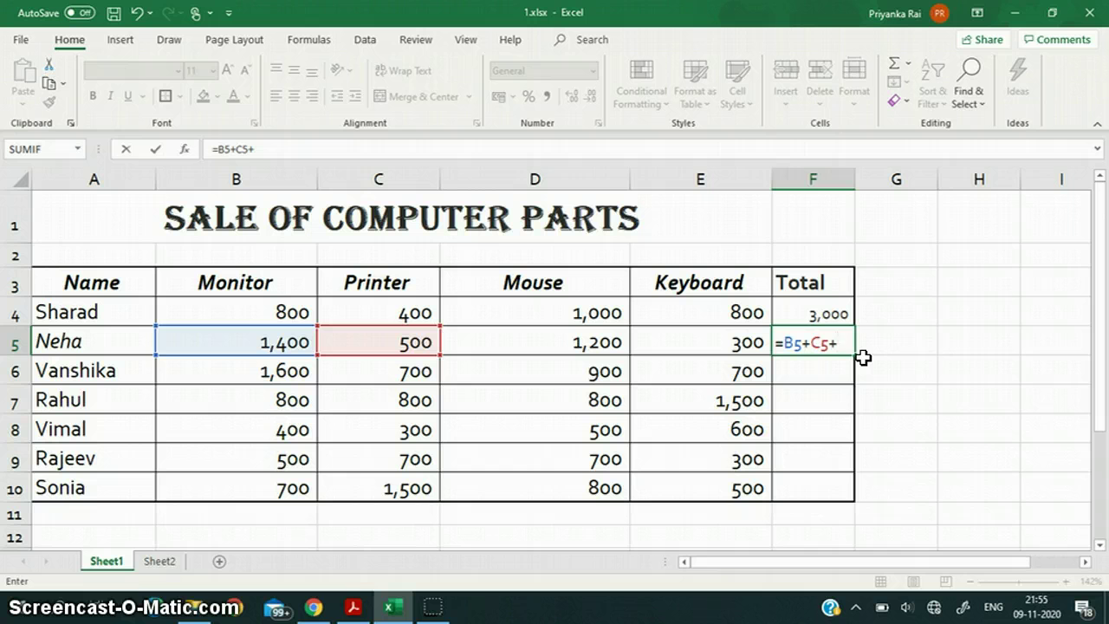
type("+D")
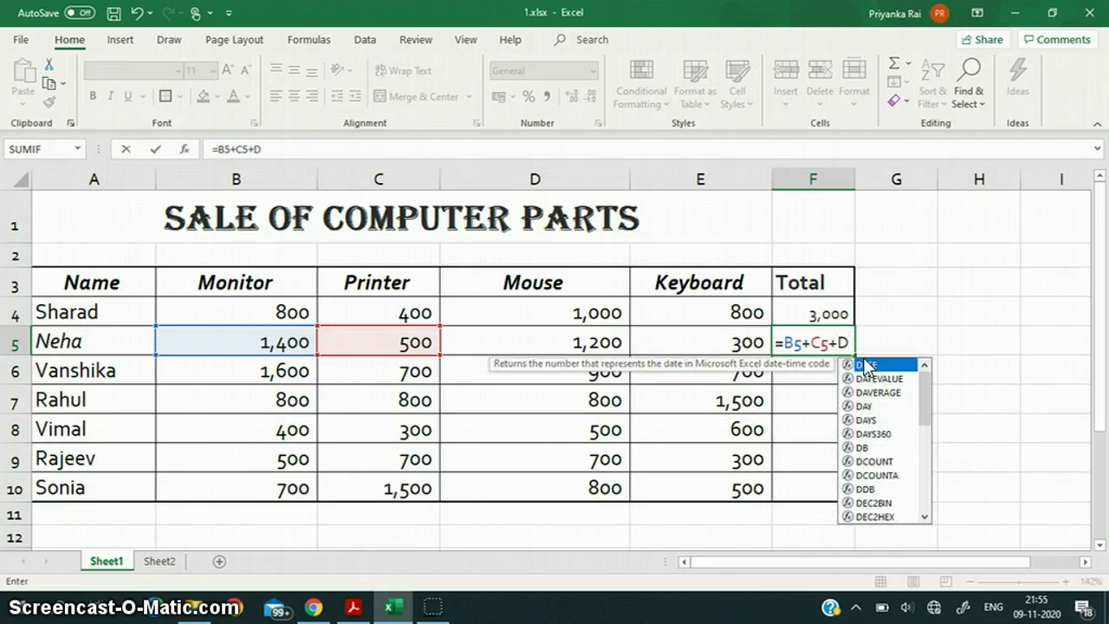
type("5")
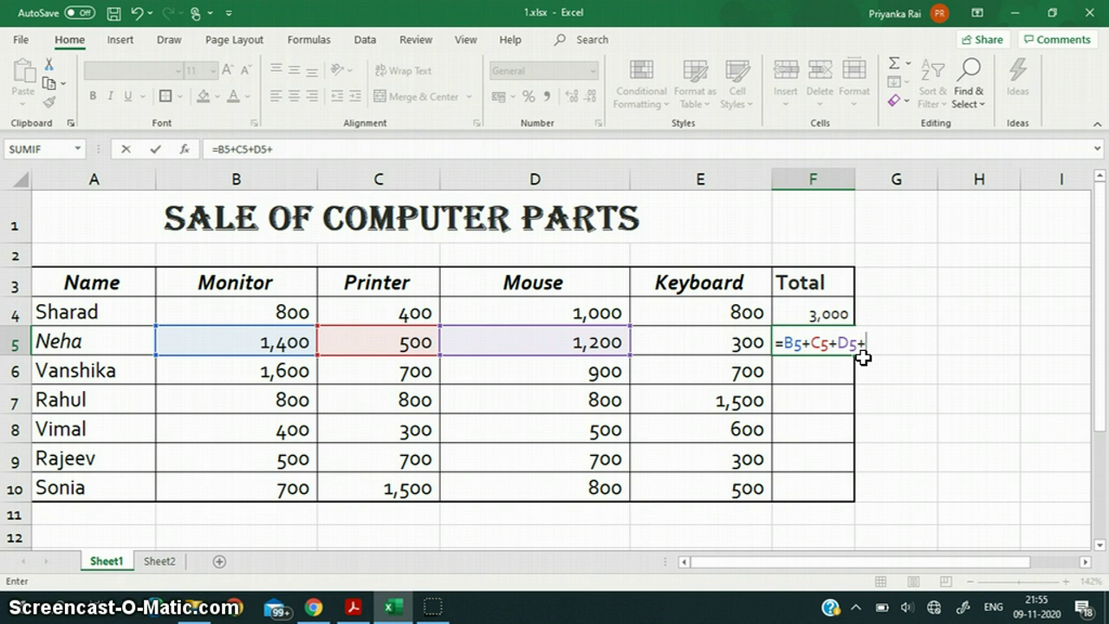
type("+E5")
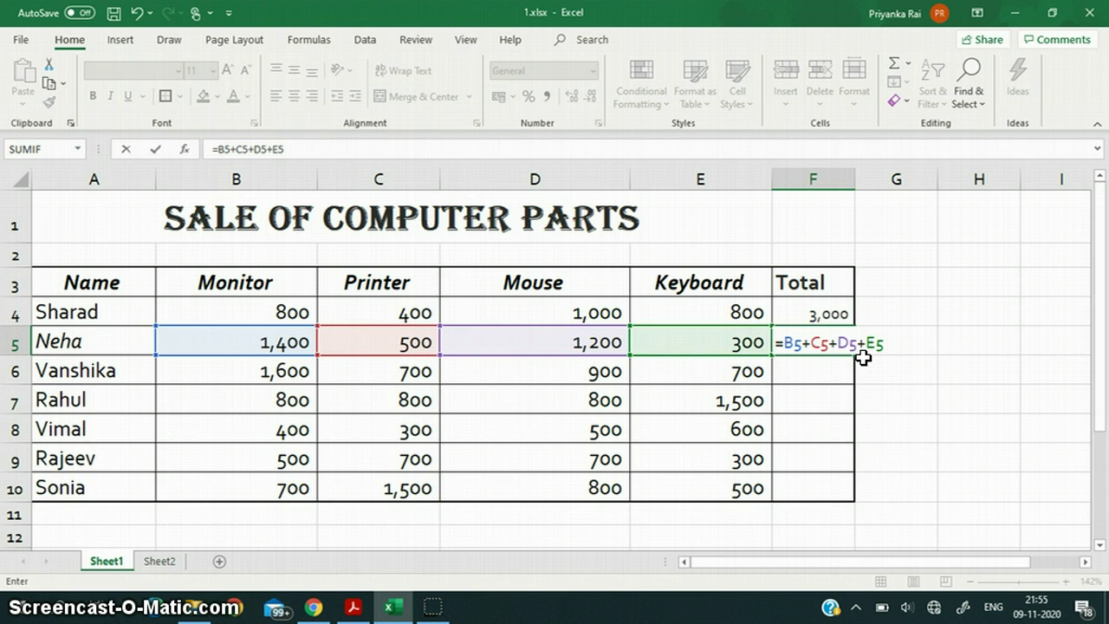
key("Return")
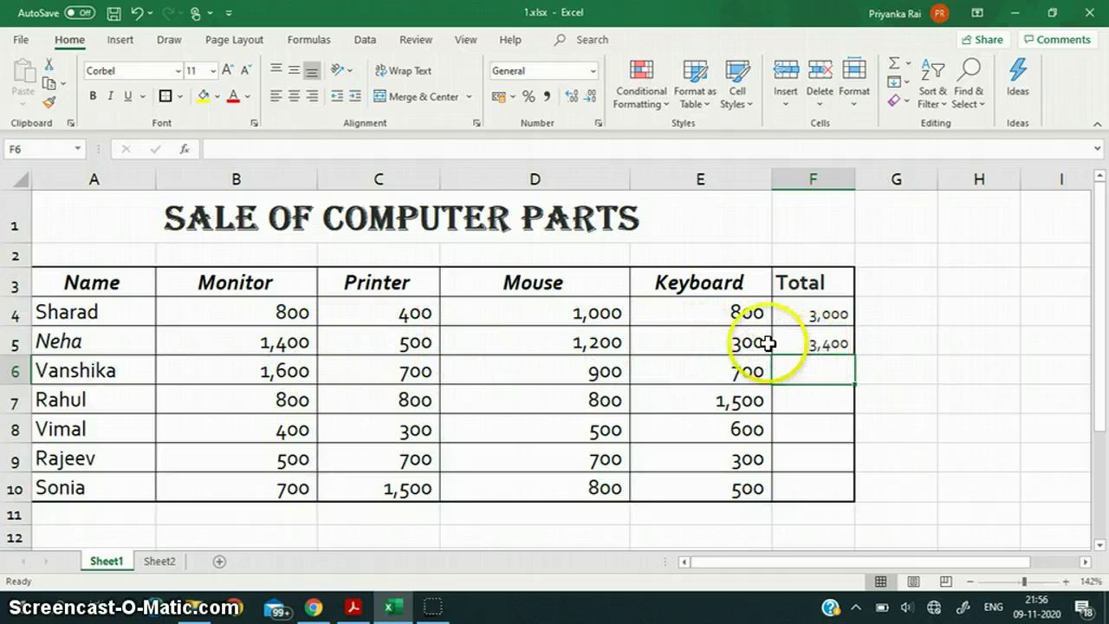
type("=(B6:E6)")
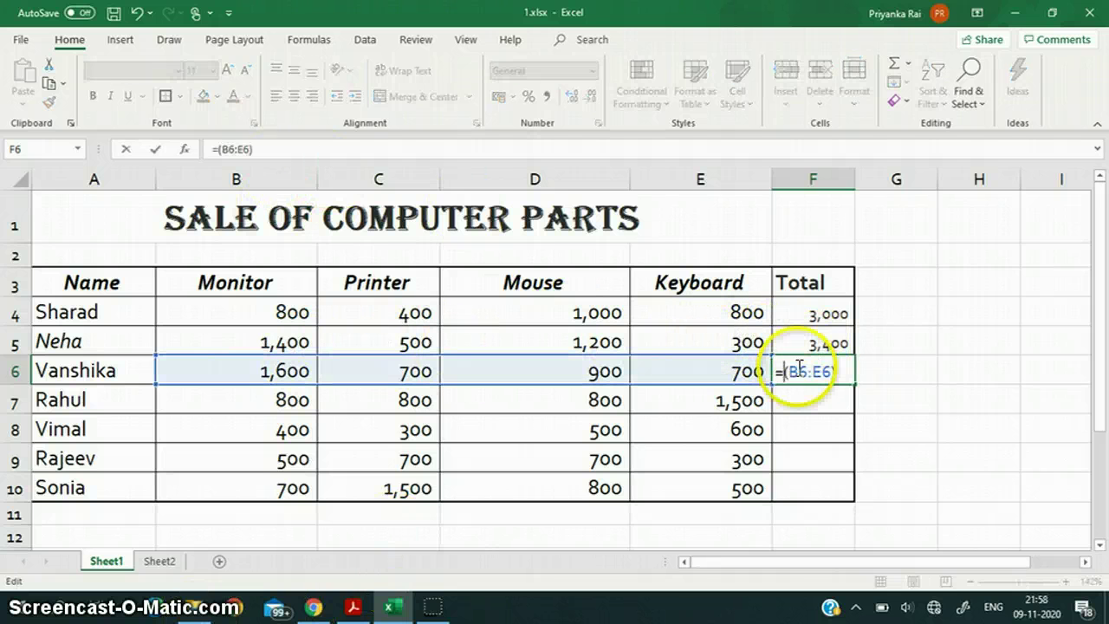
left_click_drag(838, 372, 777, 371)
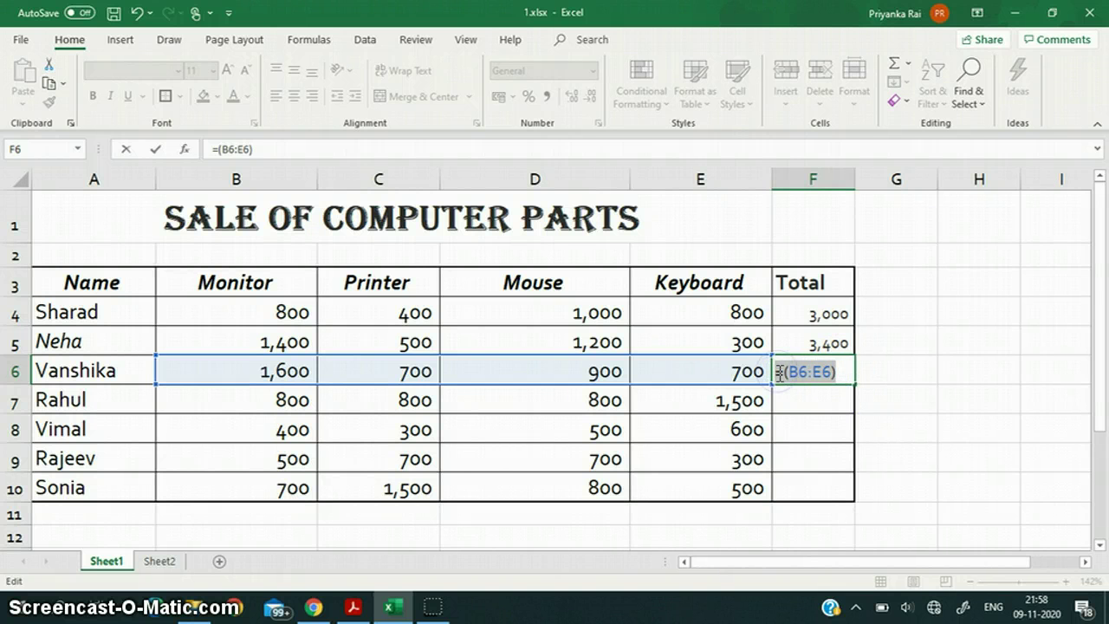
key("BackSpace")
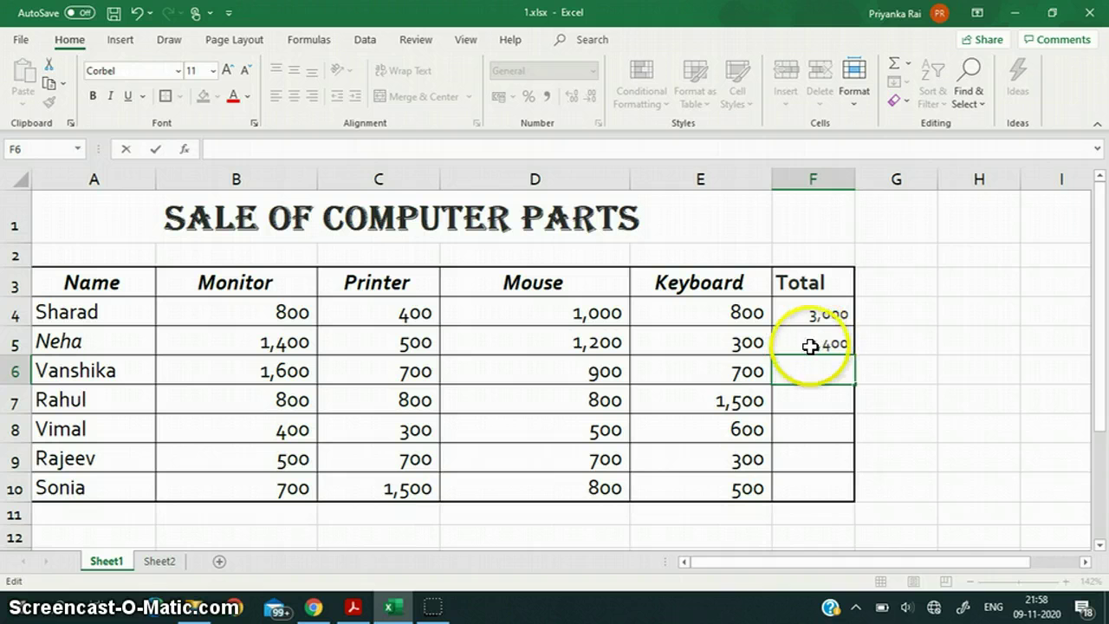
Step: Edit the formula in F5 to remove the Keyboard term, making it =B5+C5+D5
left_click(810, 346)
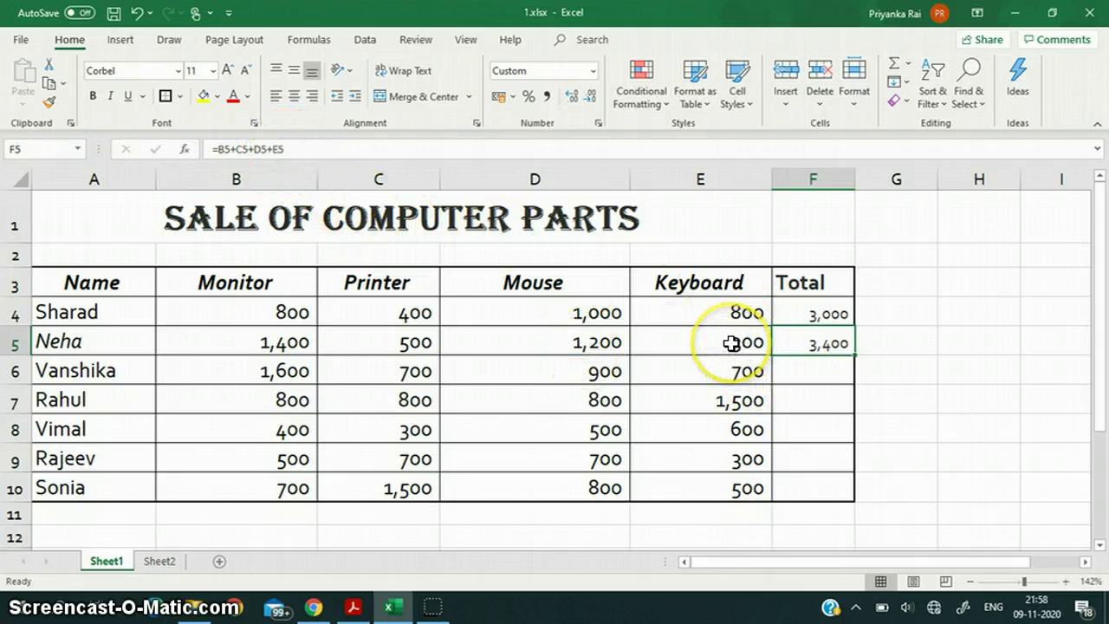
left_click(286, 149)
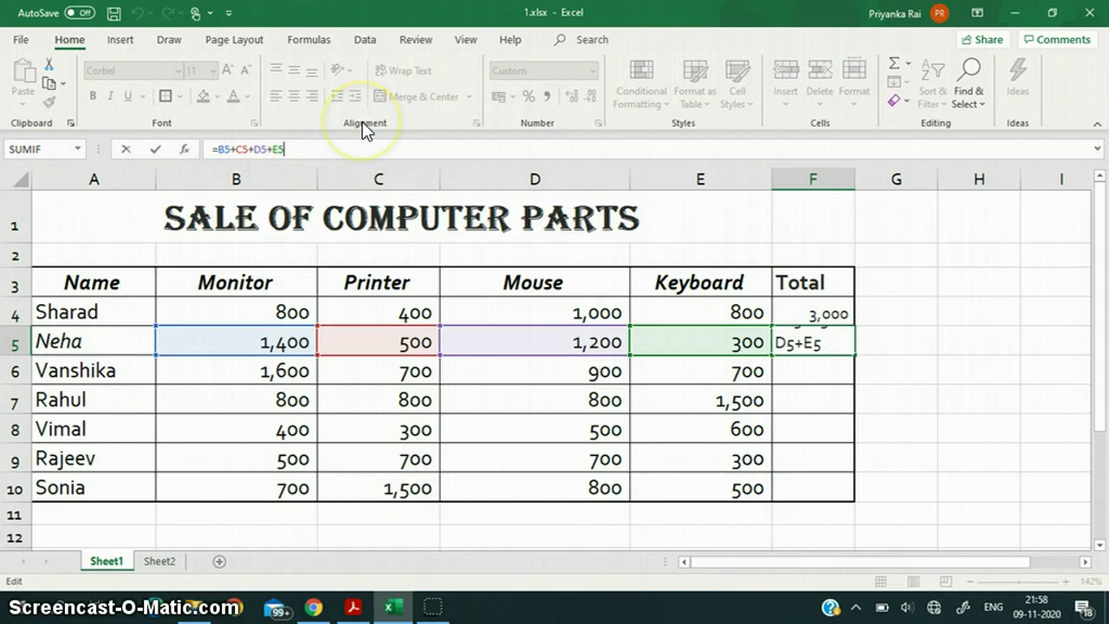
key("BackSpace")
key("BackSpace")
key("BackSpace")
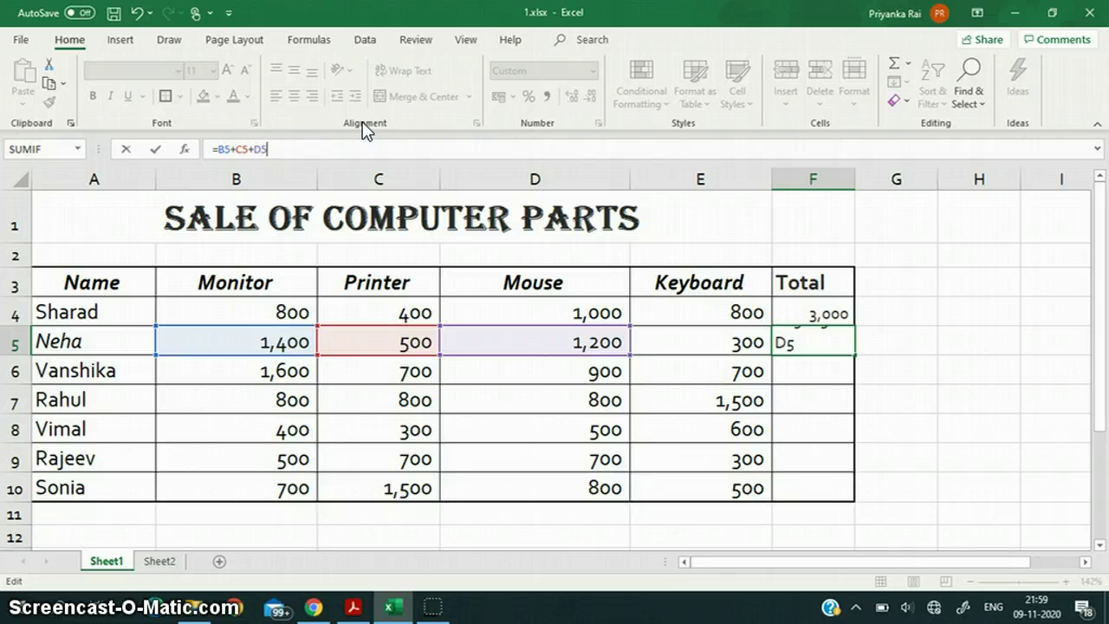
key("Return")
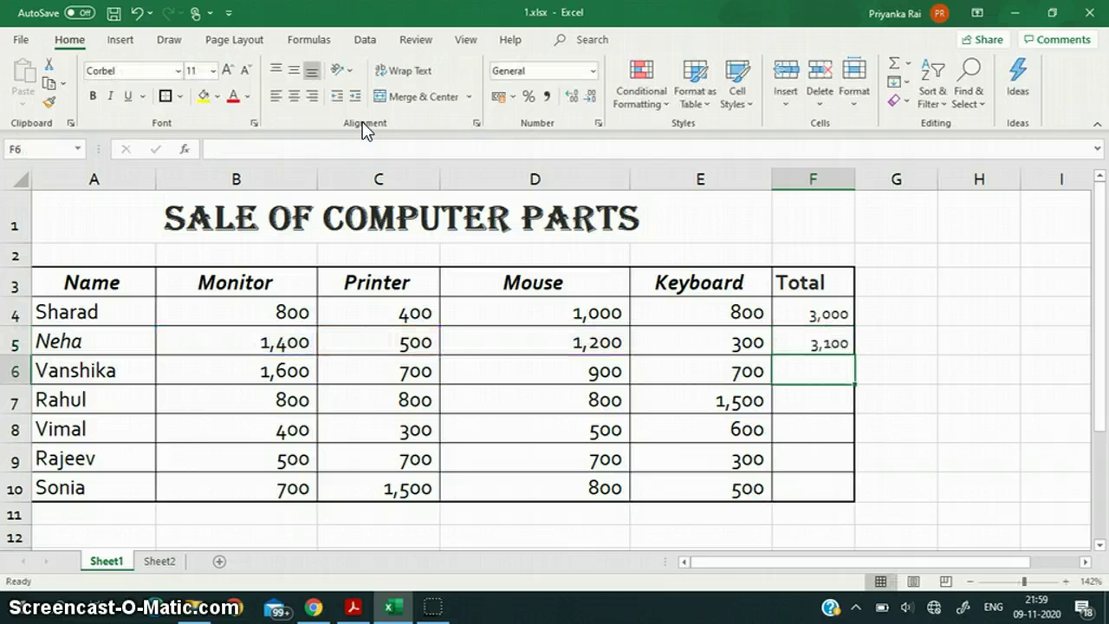
Step: Change the operator before D5 in the F5 formula to a minus sign, making it =B5+C5-D5
left_click(806, 338)
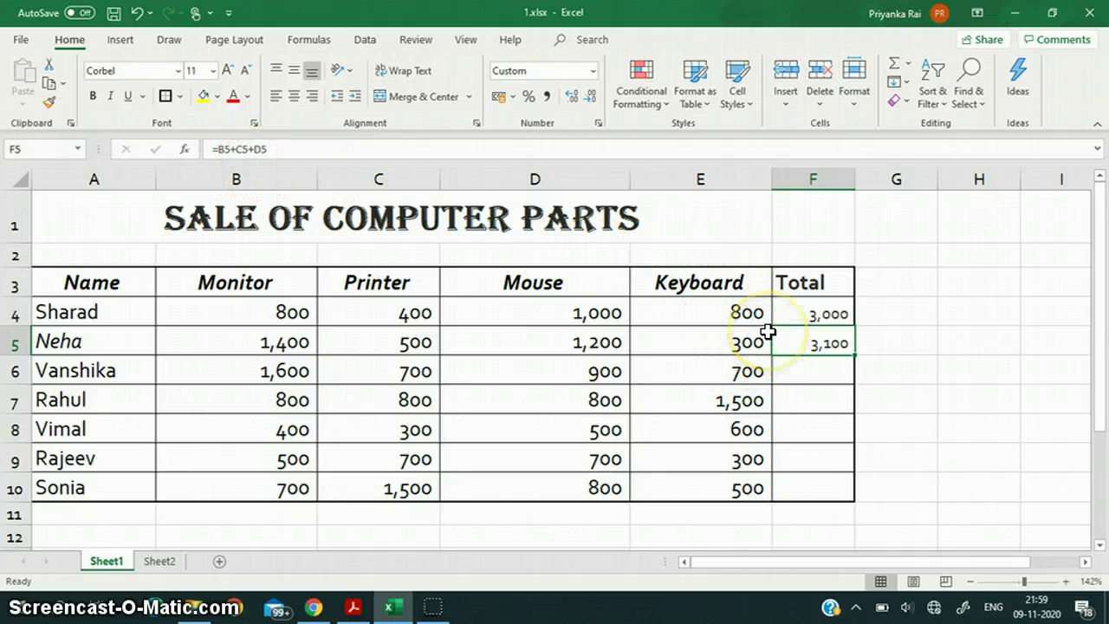
left_click(254, 149)
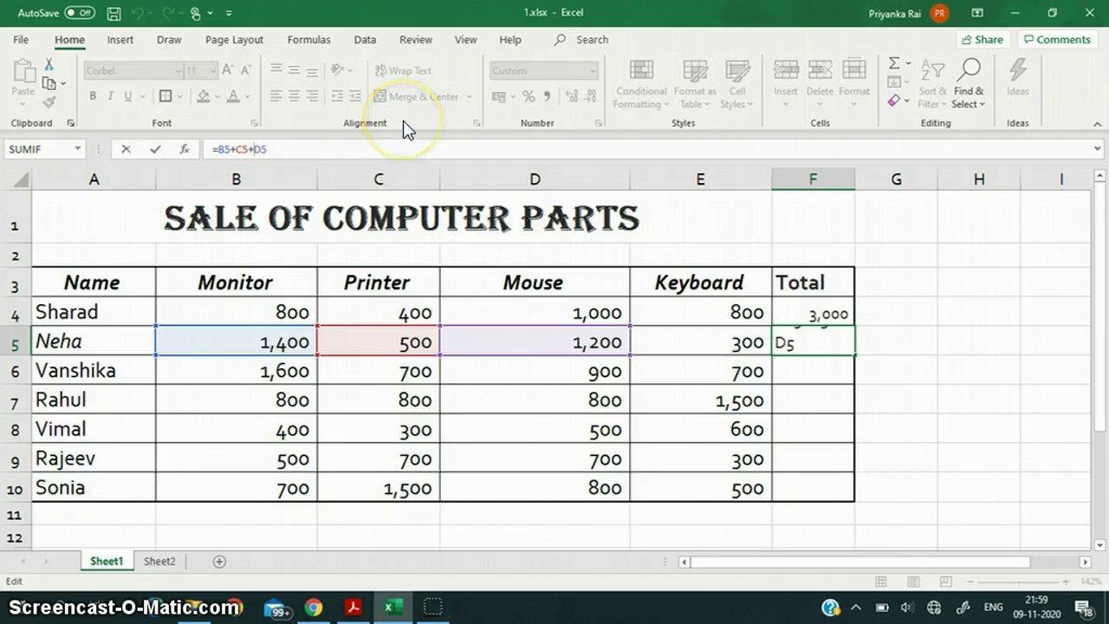
key("BackSpace")
type("-")
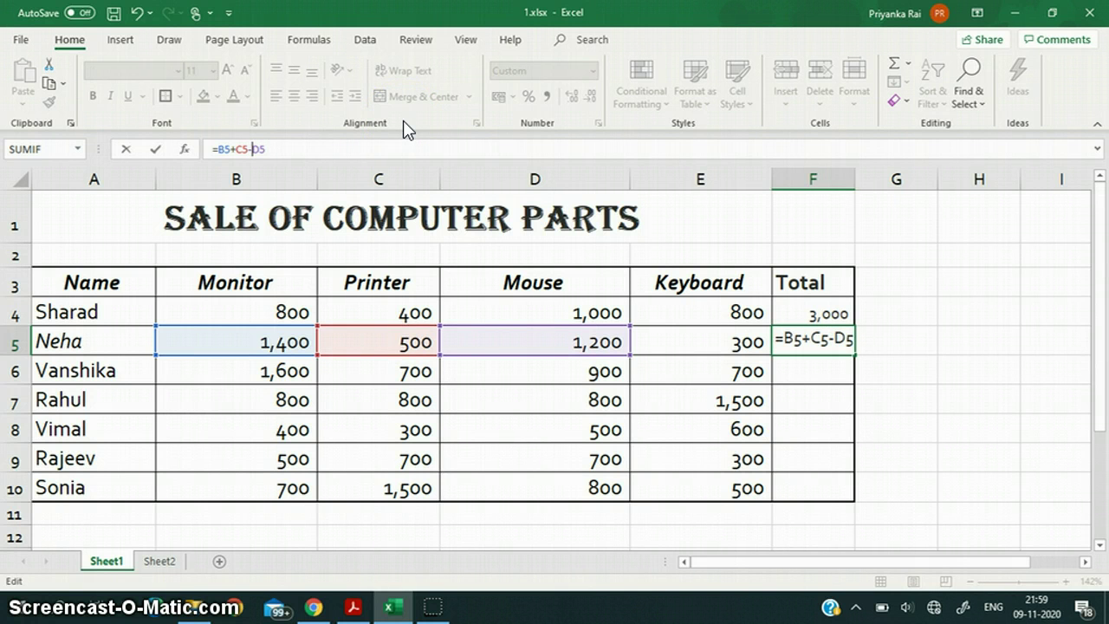
key("Return")
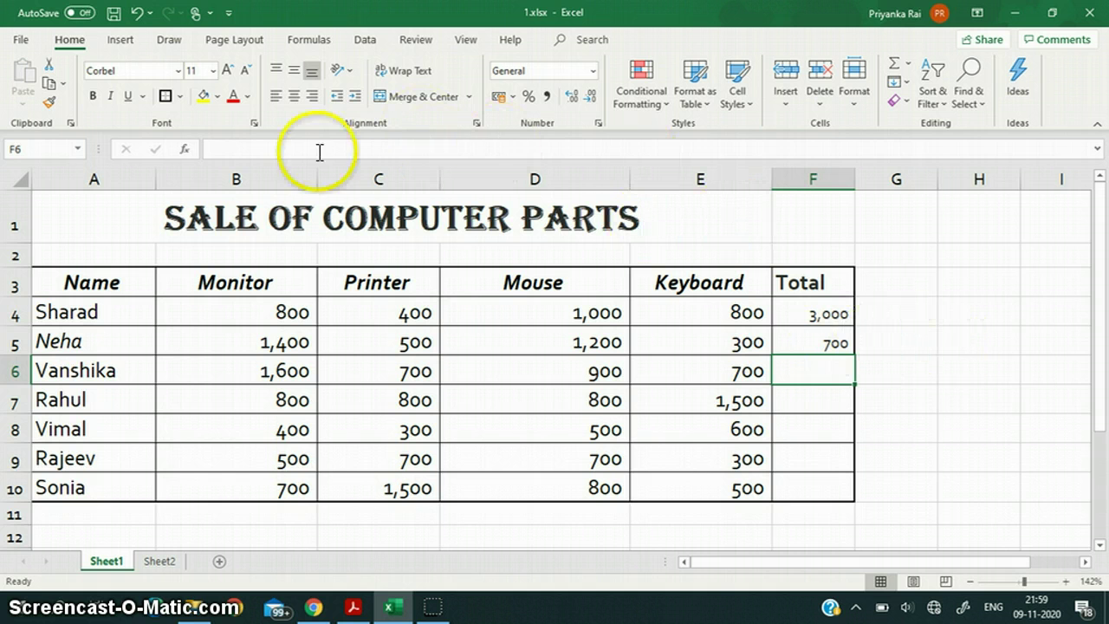
left_click(829, 341)
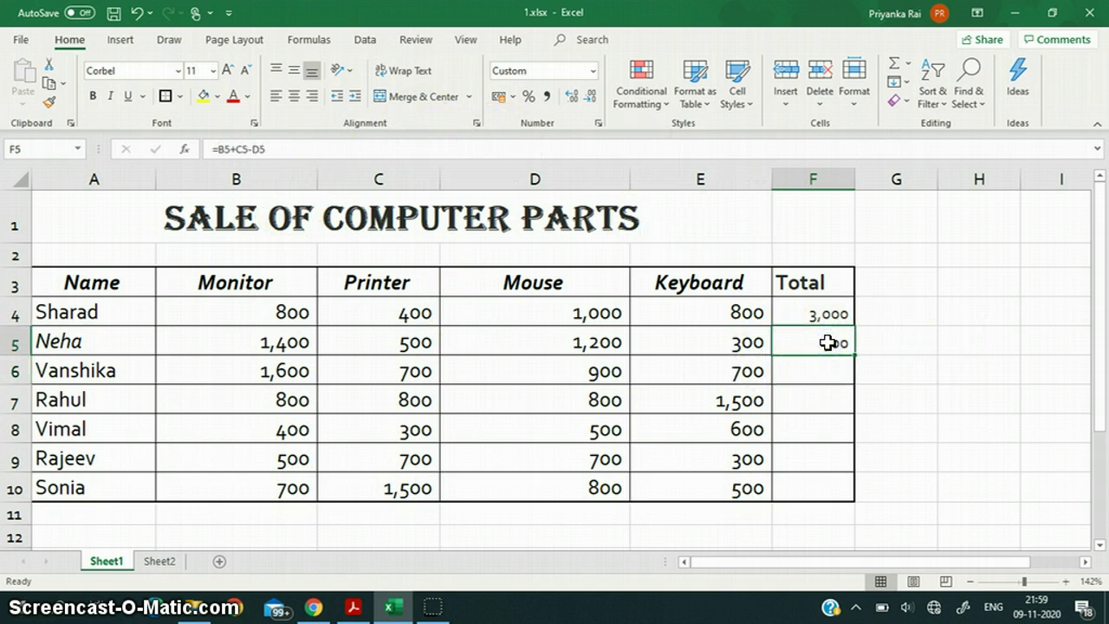
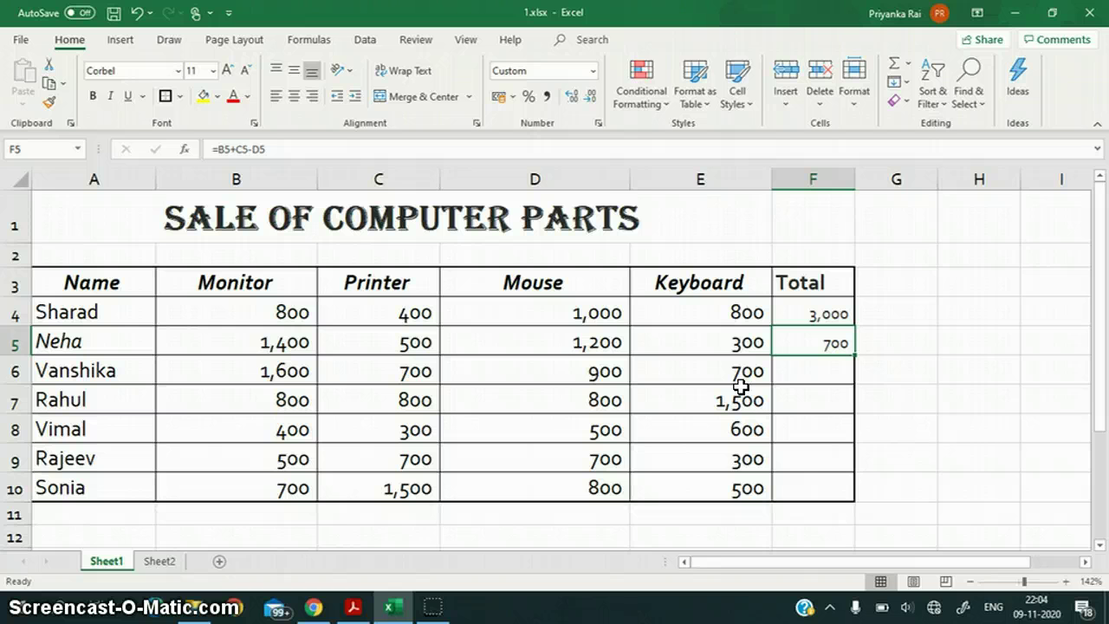
Step: Clear the formula from cell F5 and fill the total formula in F4 down the Total column through F10
left_click(853, 345)
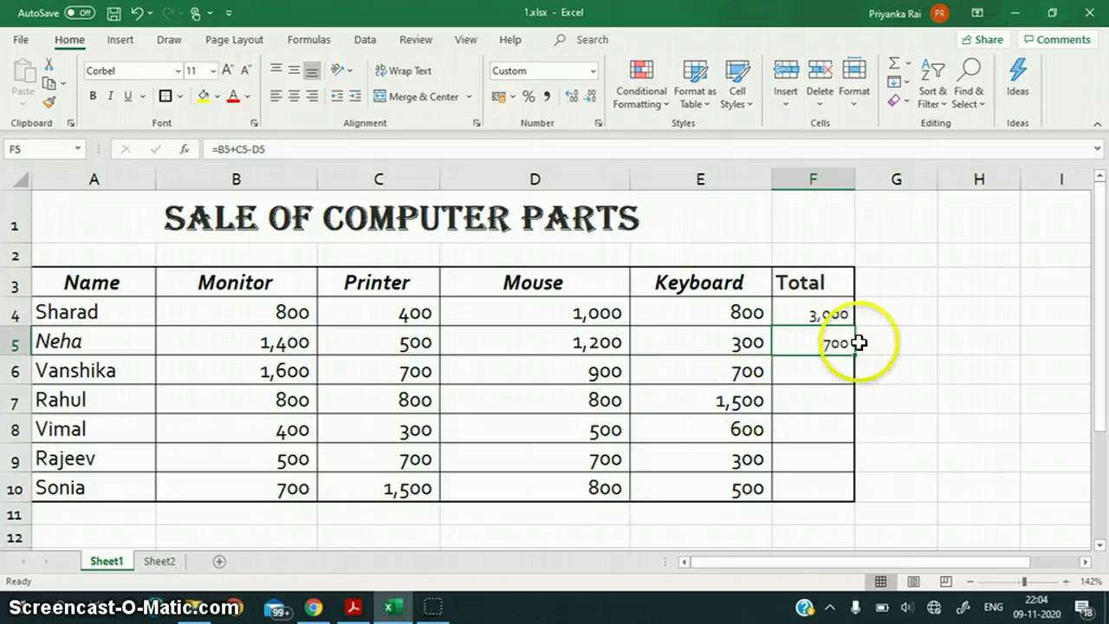
left_click(820, 313)
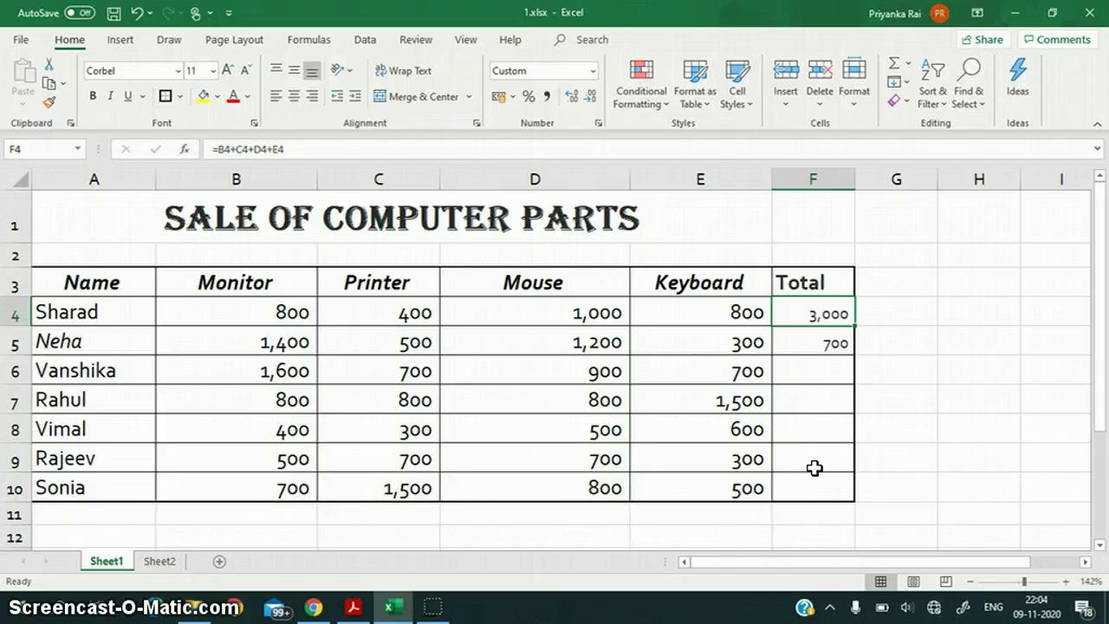
left_click(818, 343)
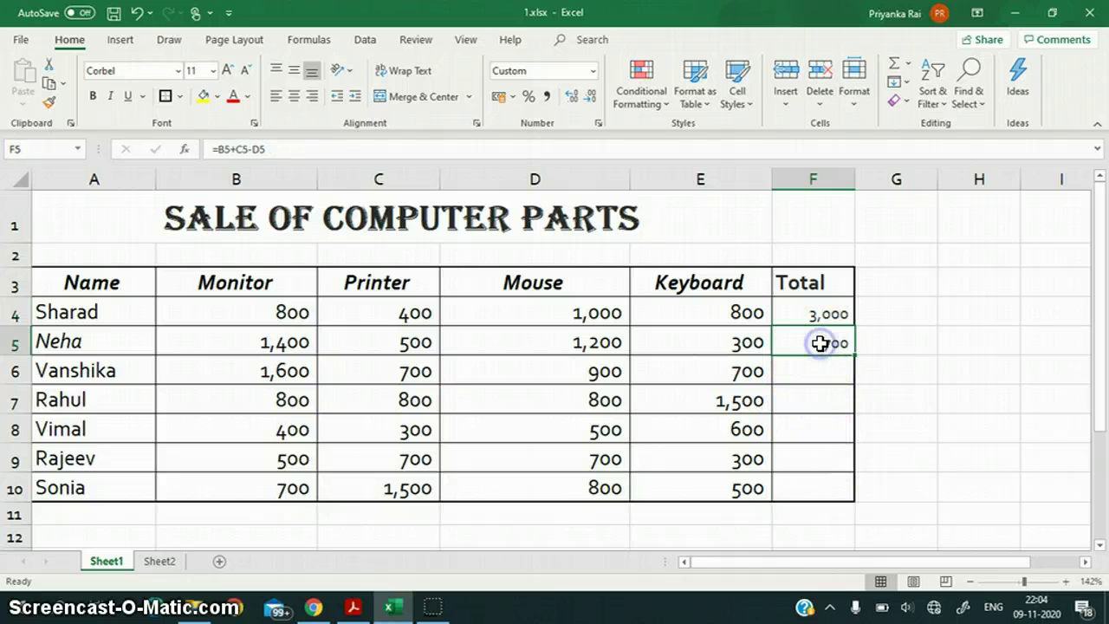
key("Delete")
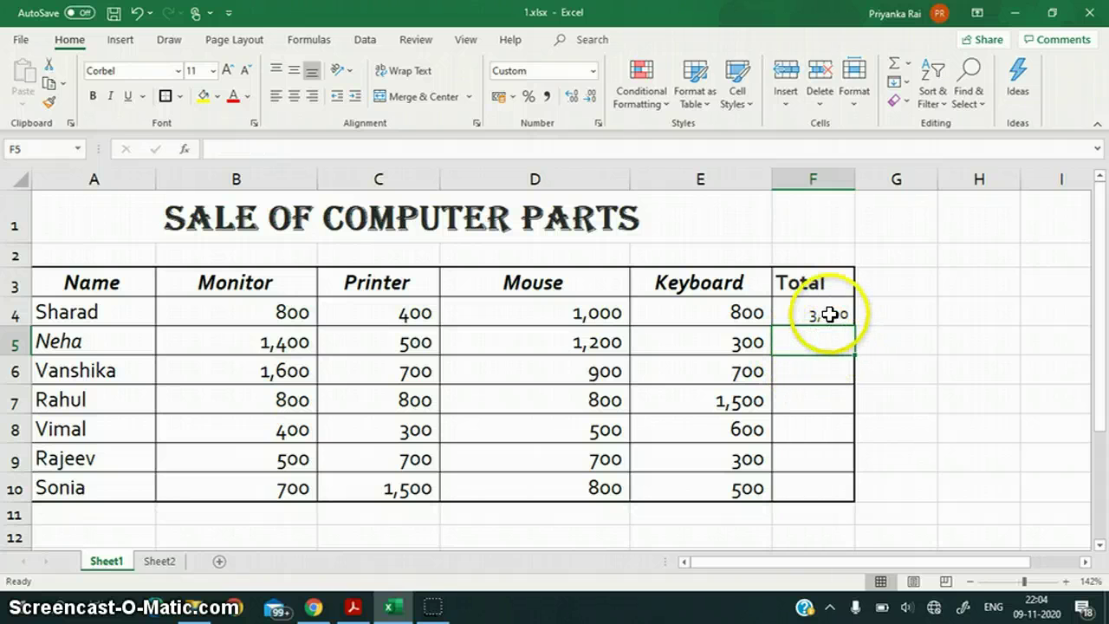
left_click(829, 314)
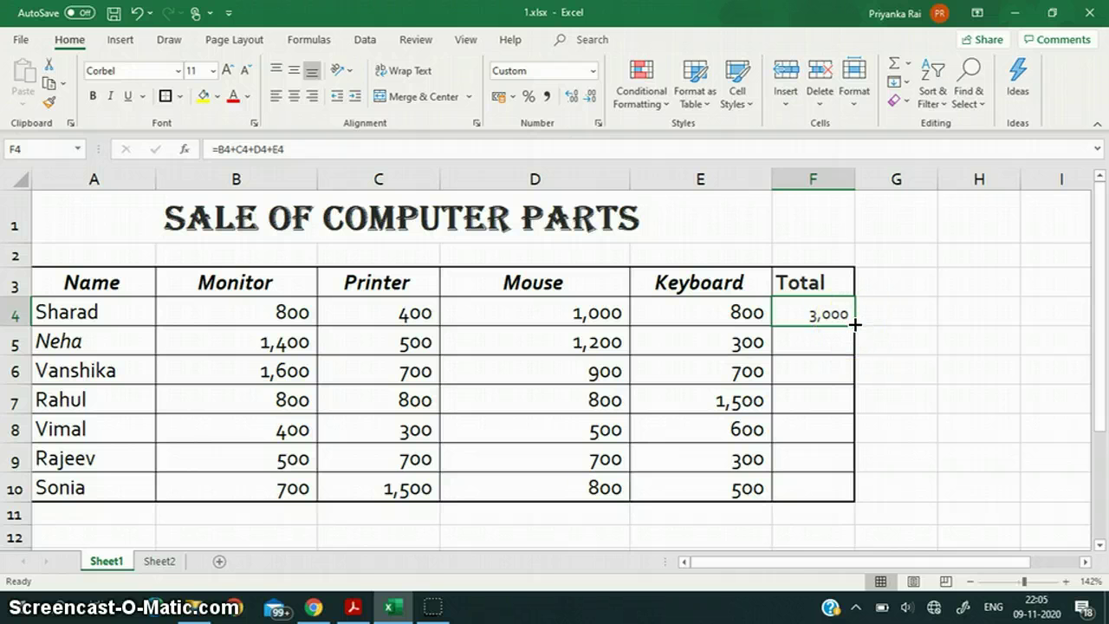
left_click_drag(855, 324, 852, 498)
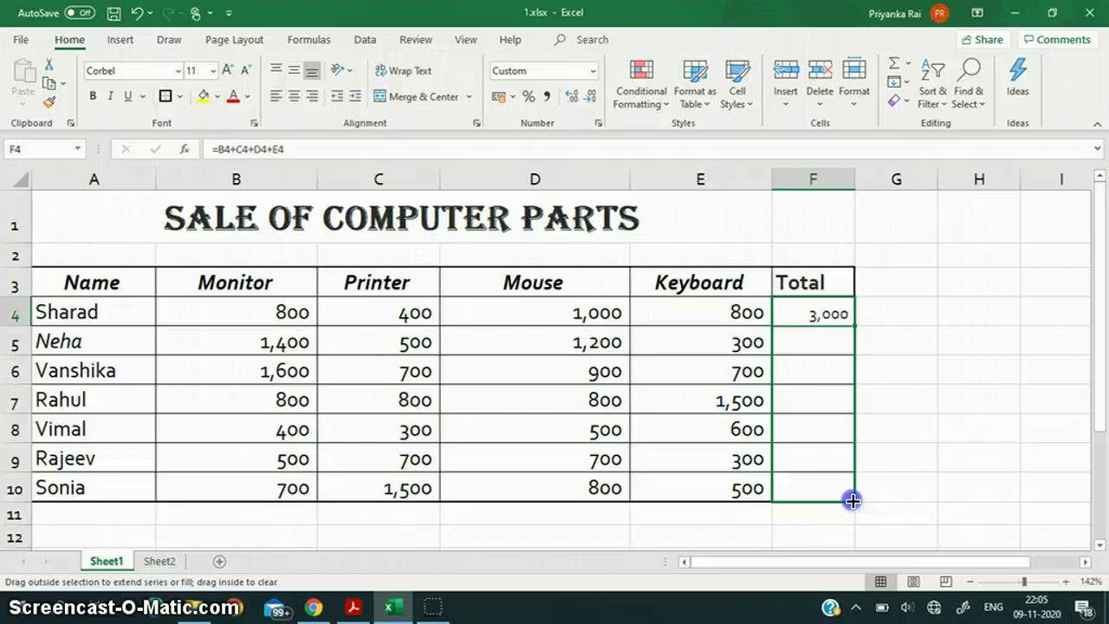
left_click_drag(851, 496, 855, 499)
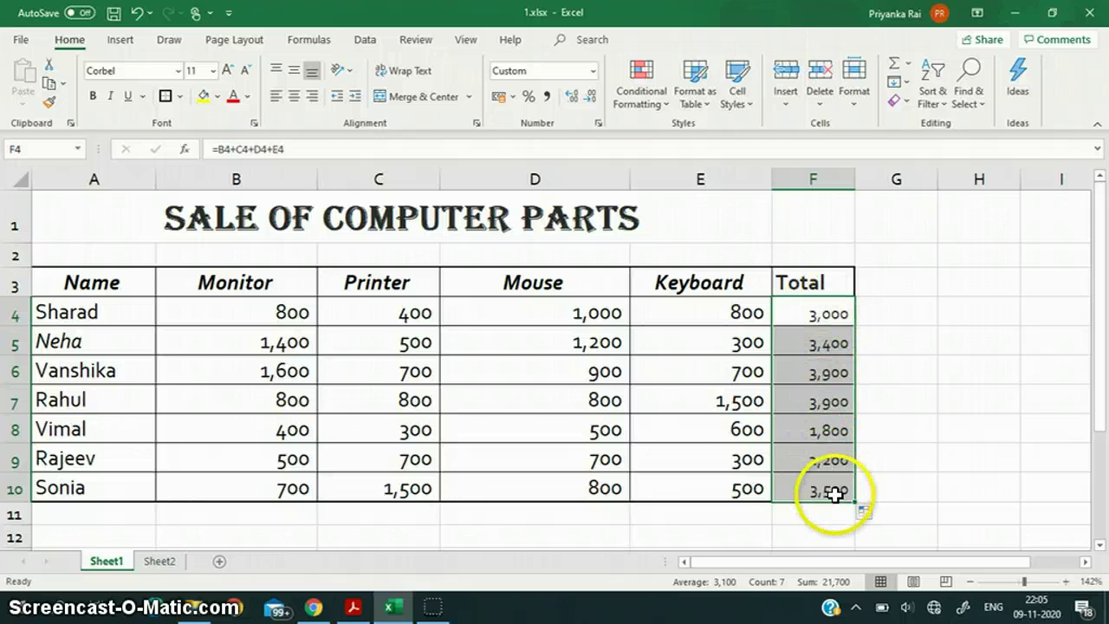
Step: Examine how the cell references in the filled Total formulas change from row to row in cells F4 through F8
left_click(822, 310)
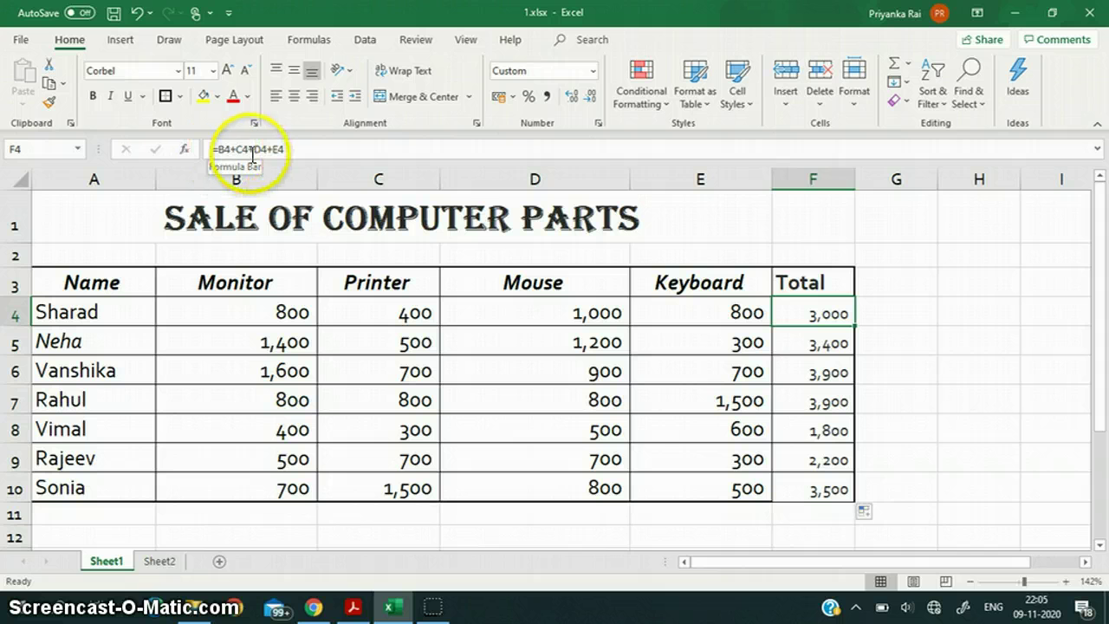
left_click(816, 347)
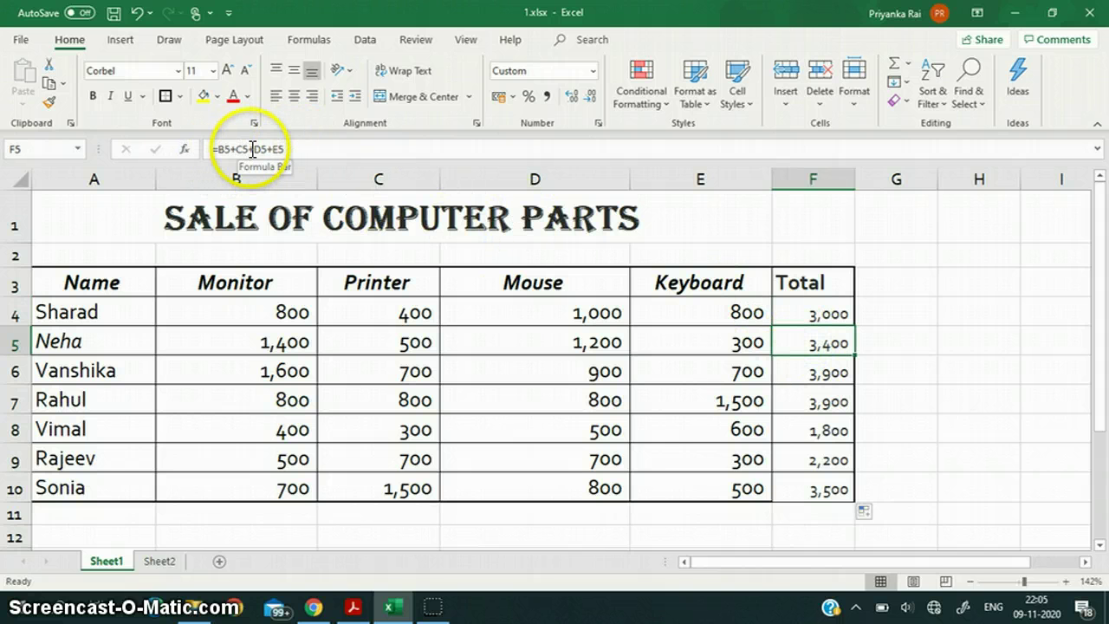
left_click(818, 381)
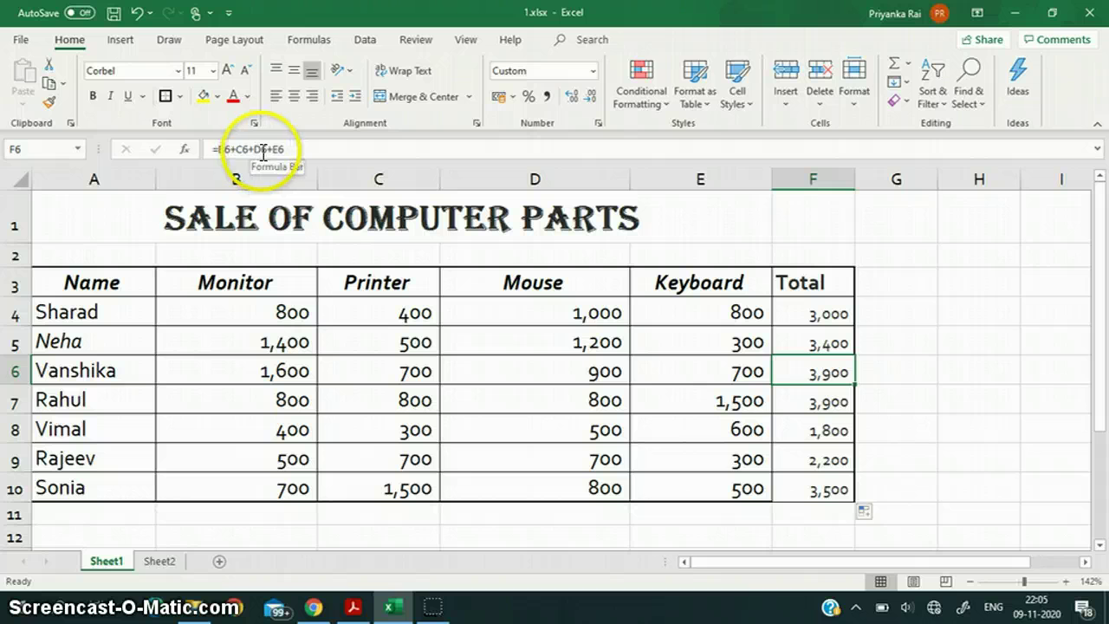
left_click(830, 406)
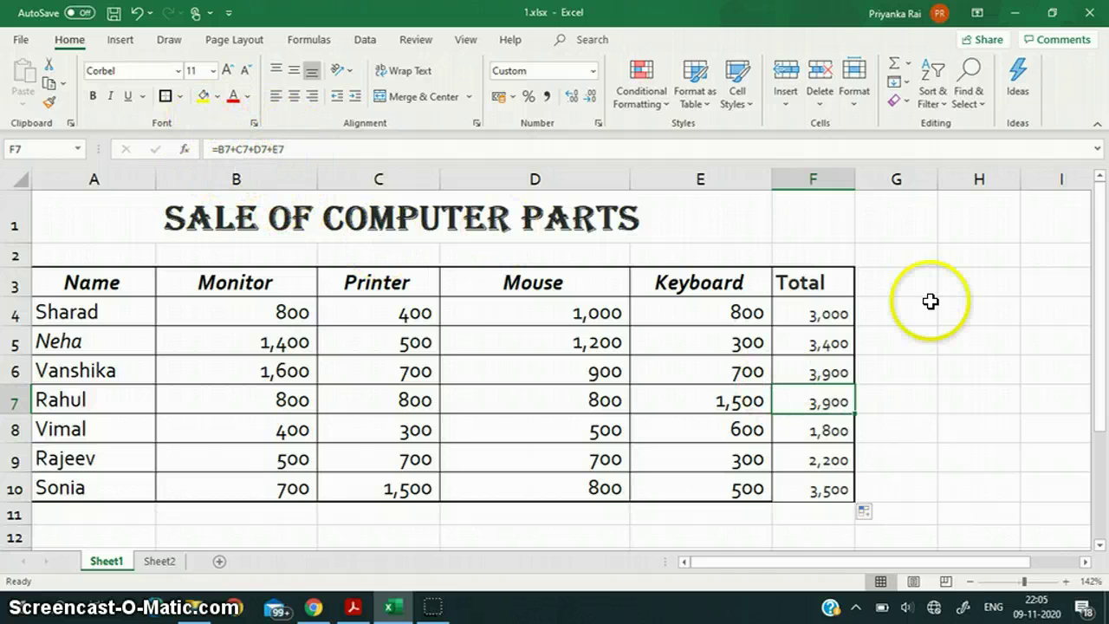
left_click(843, 423)
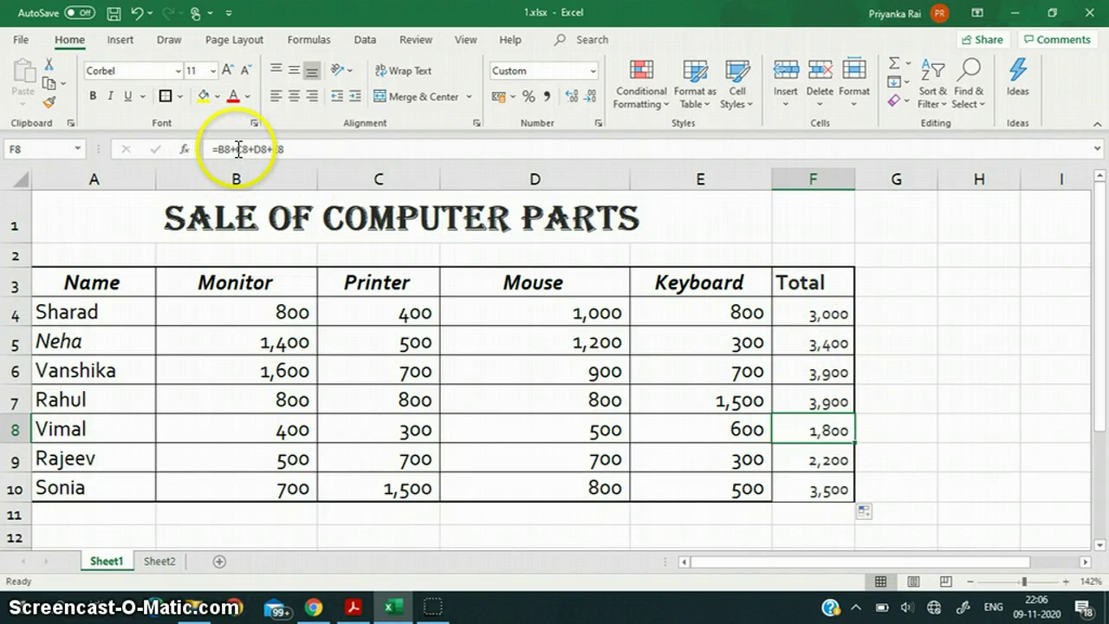
Step: Select cell F4 and turn on Show Formulas to inspect the formulas in the Total column
left_click(822, 308)
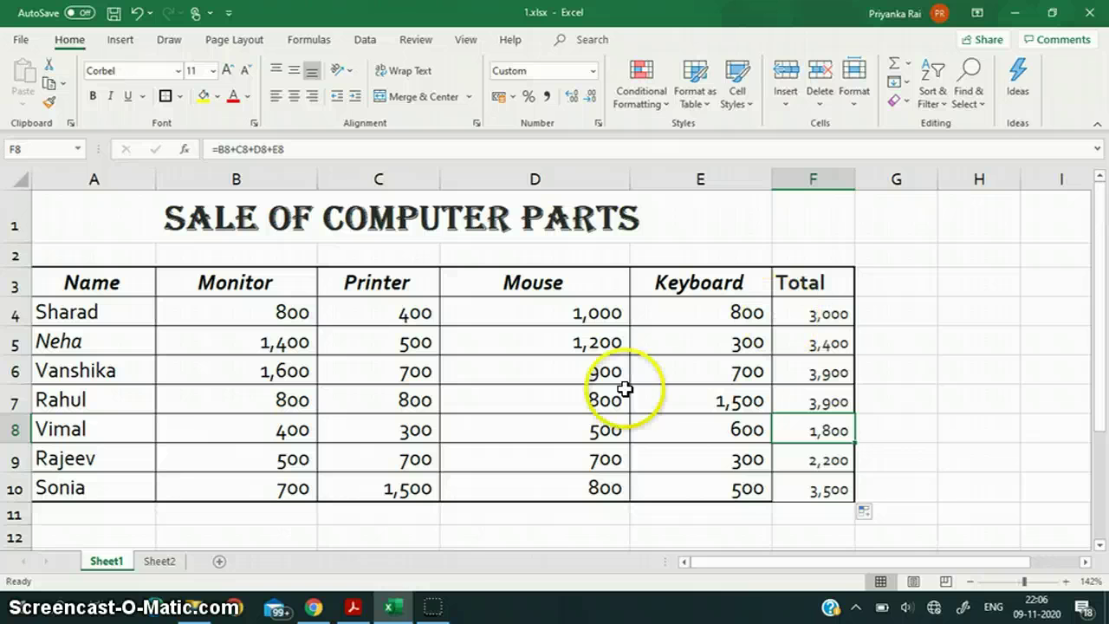
left_click(309, 39)
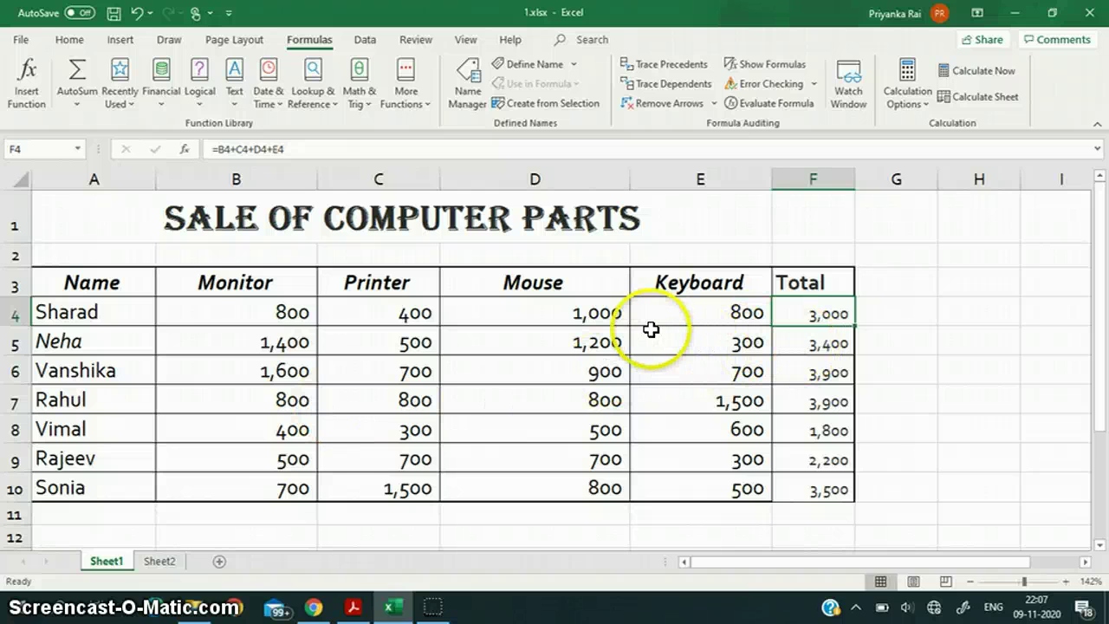
left_click(827, 316)
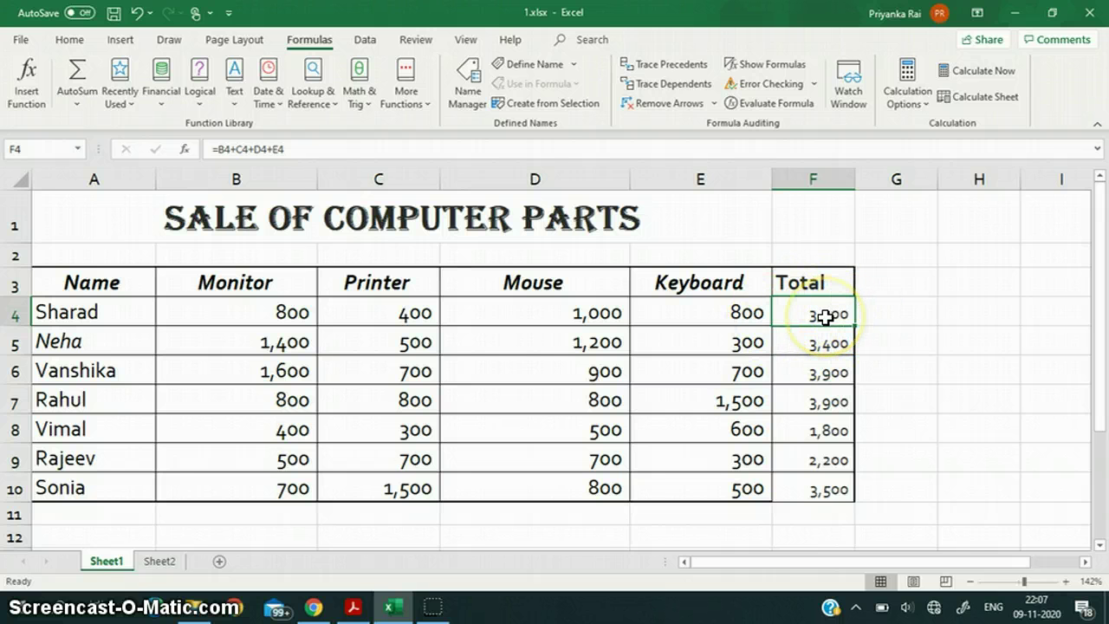
left_click(69, 40)
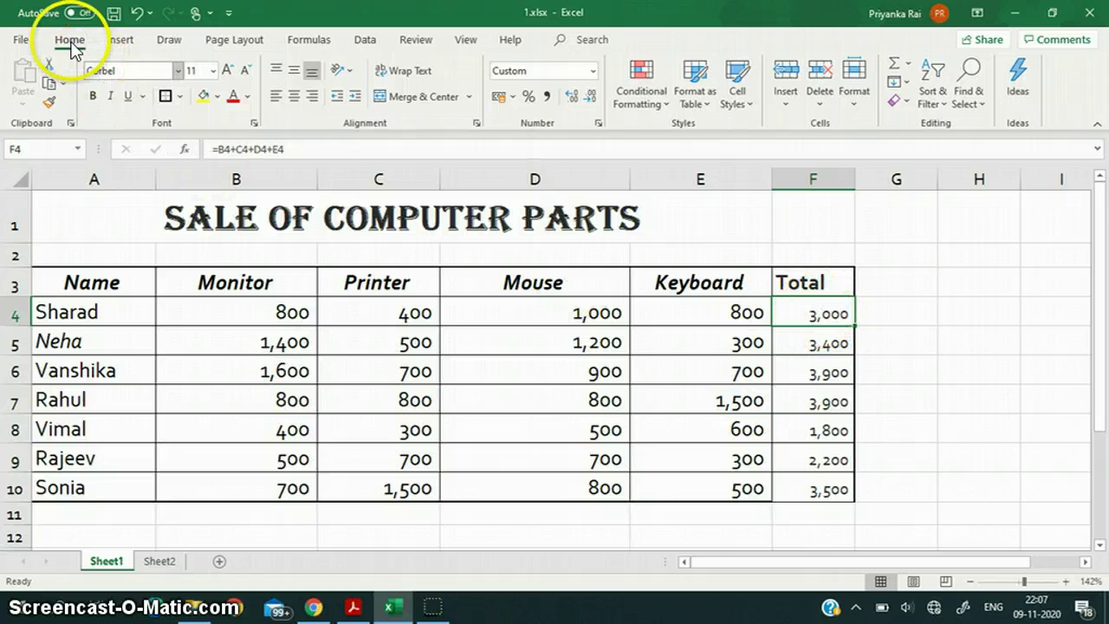
left_click(307, 42)
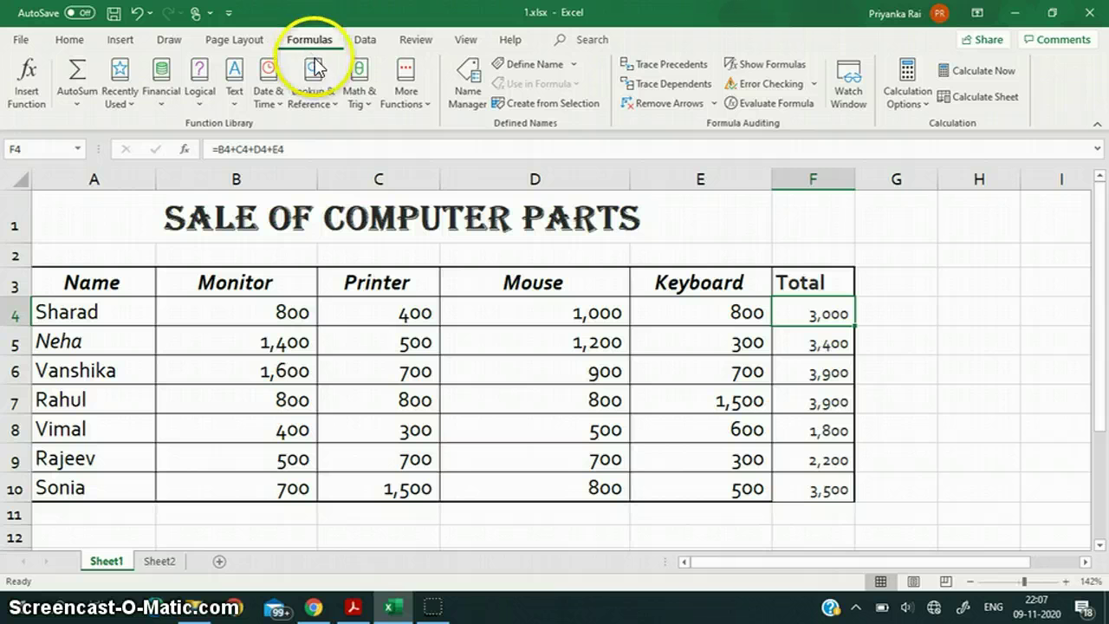
left_click(766, 64)
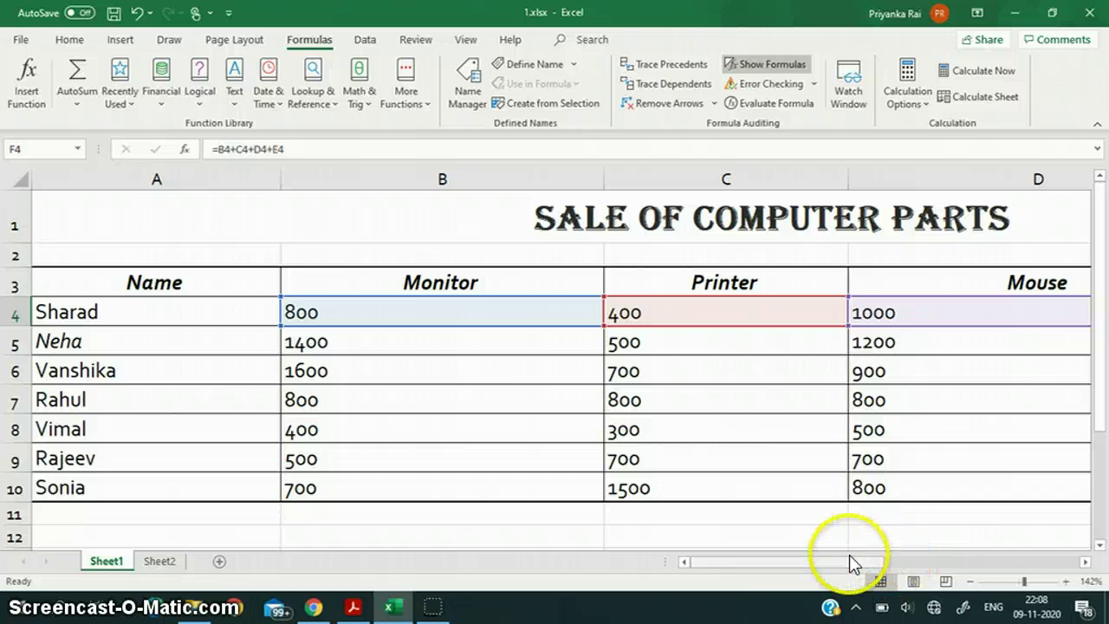
left_click_drag(849, 562, 990, 563)
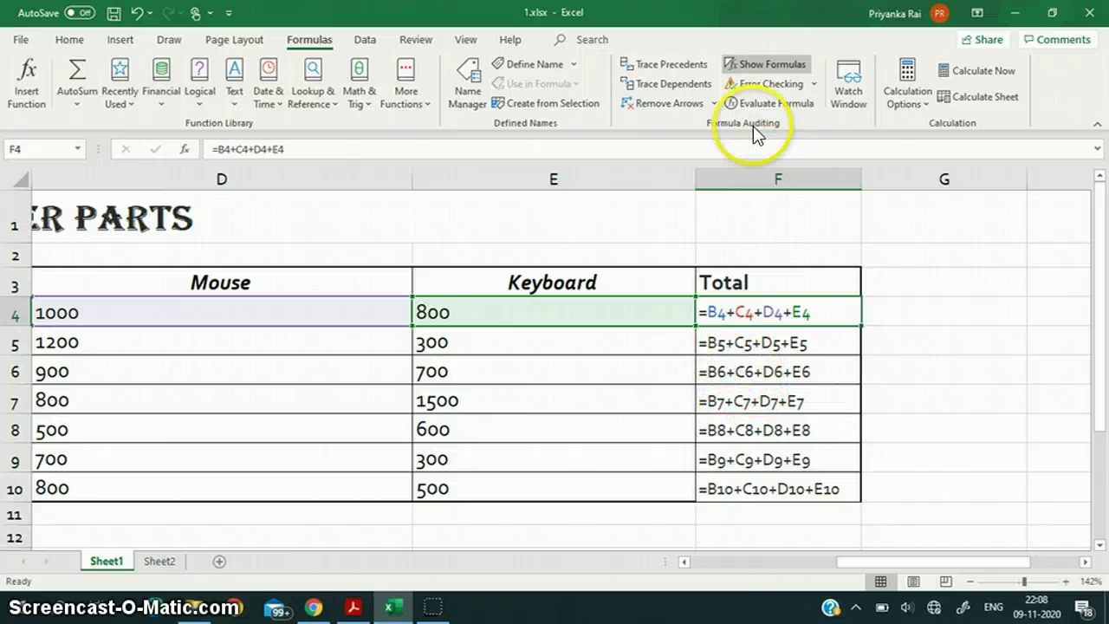
Step: Turn off Show Formulas and bring the whole sales table back into view
left_click(766, 71)
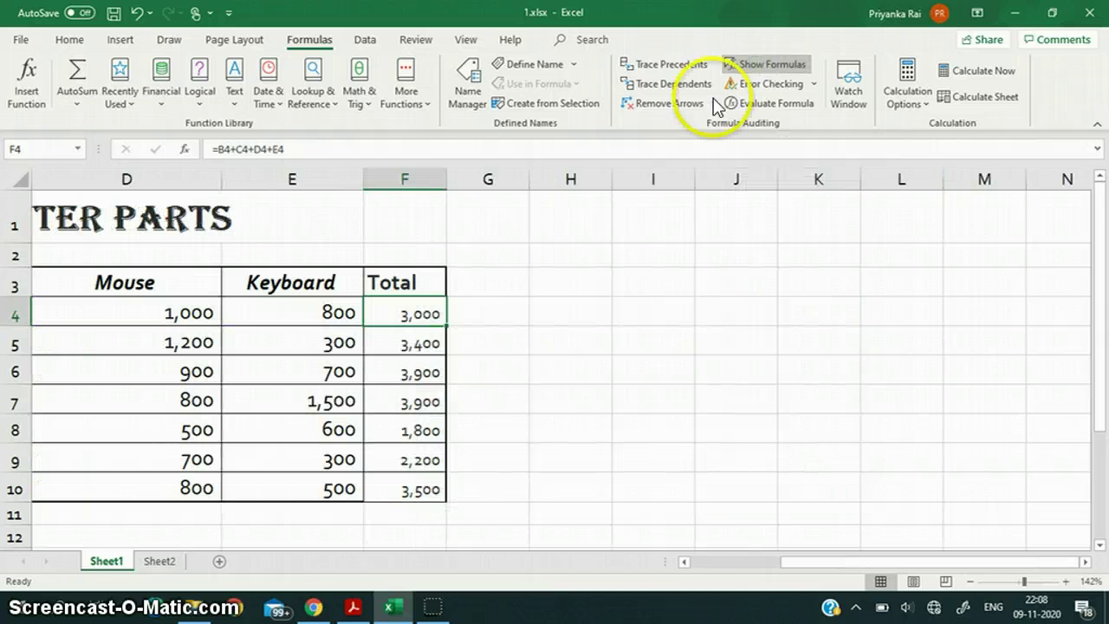
left_click_drag(833, 563, 704, 550)
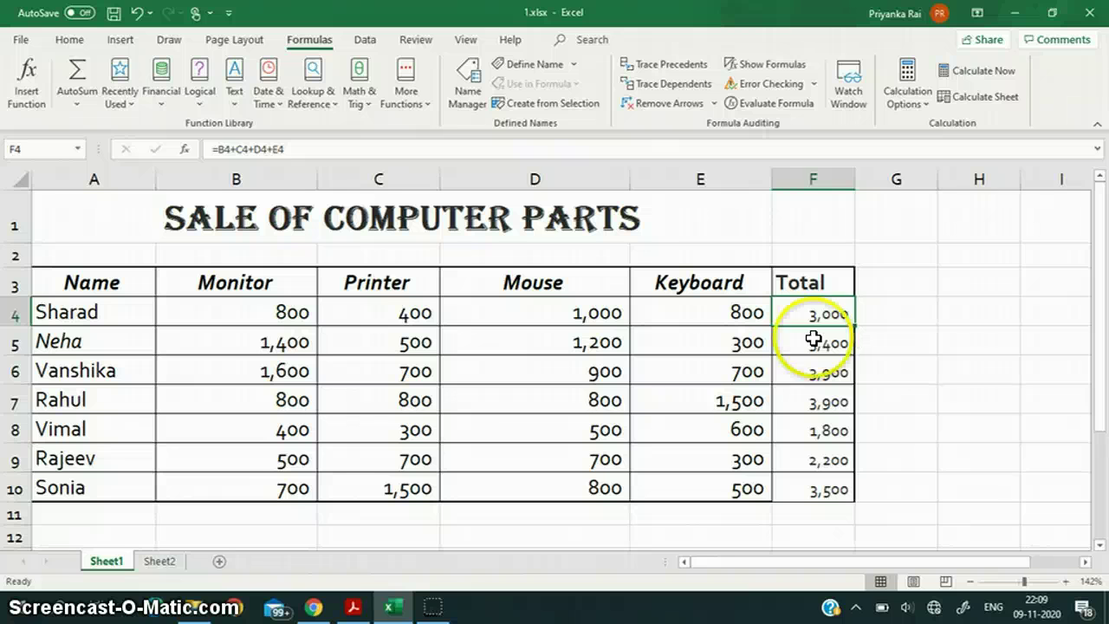
mouse_move(433, 611)
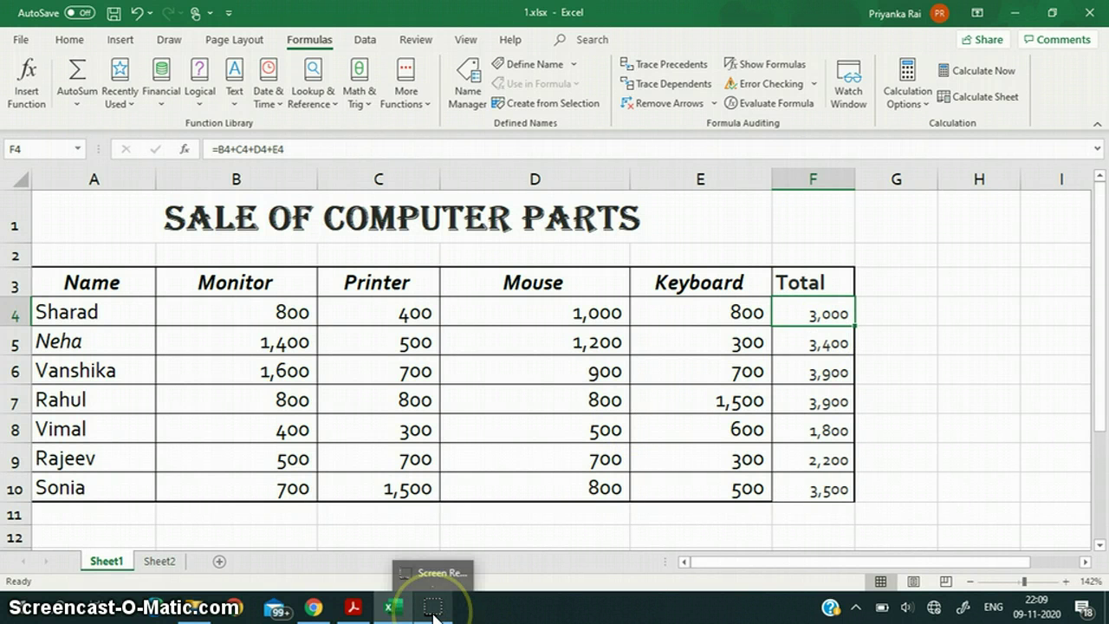